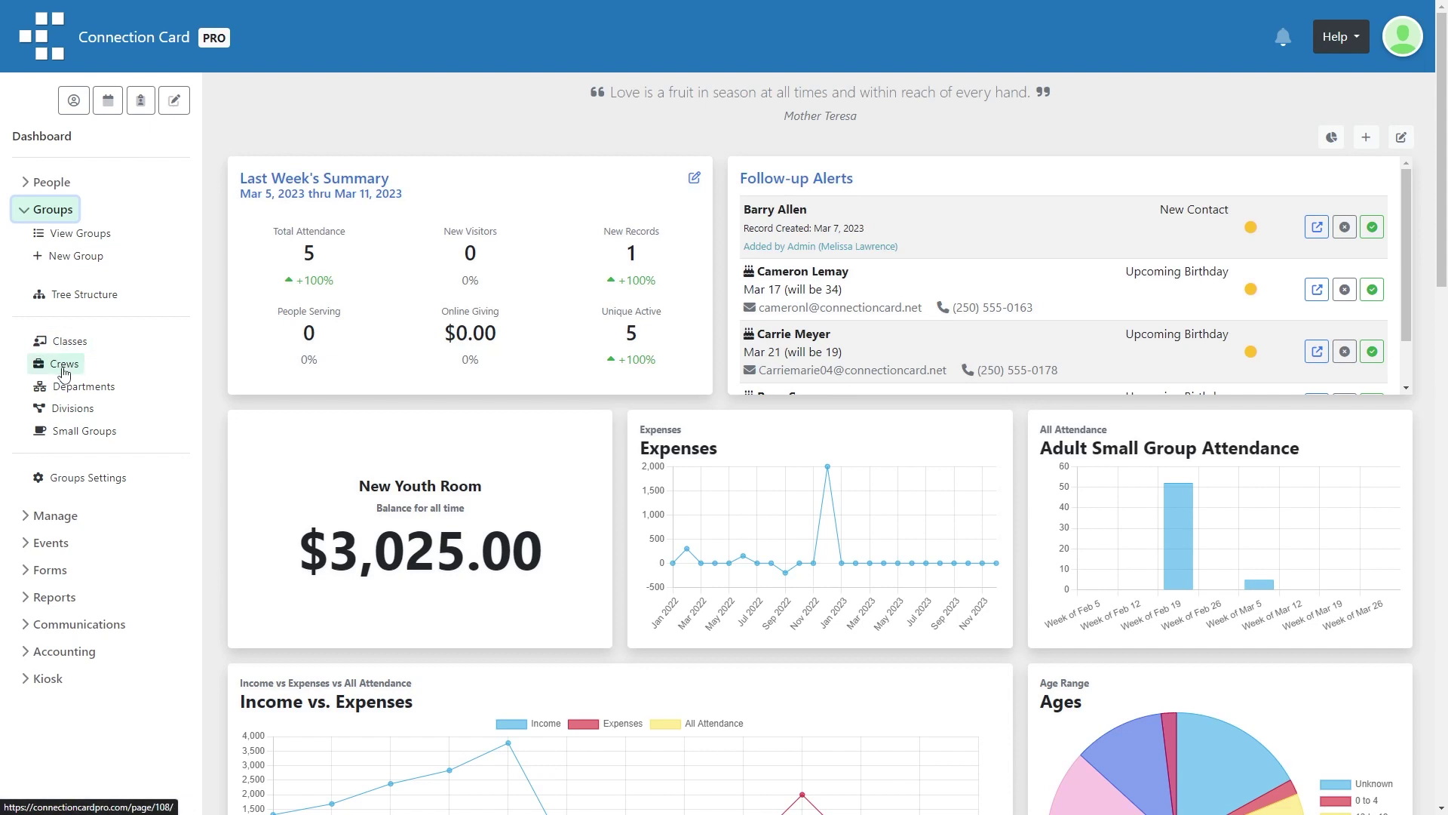
Open Crews under Groups and scroll through the Crews / Work Teams page
left_click(64, 368)
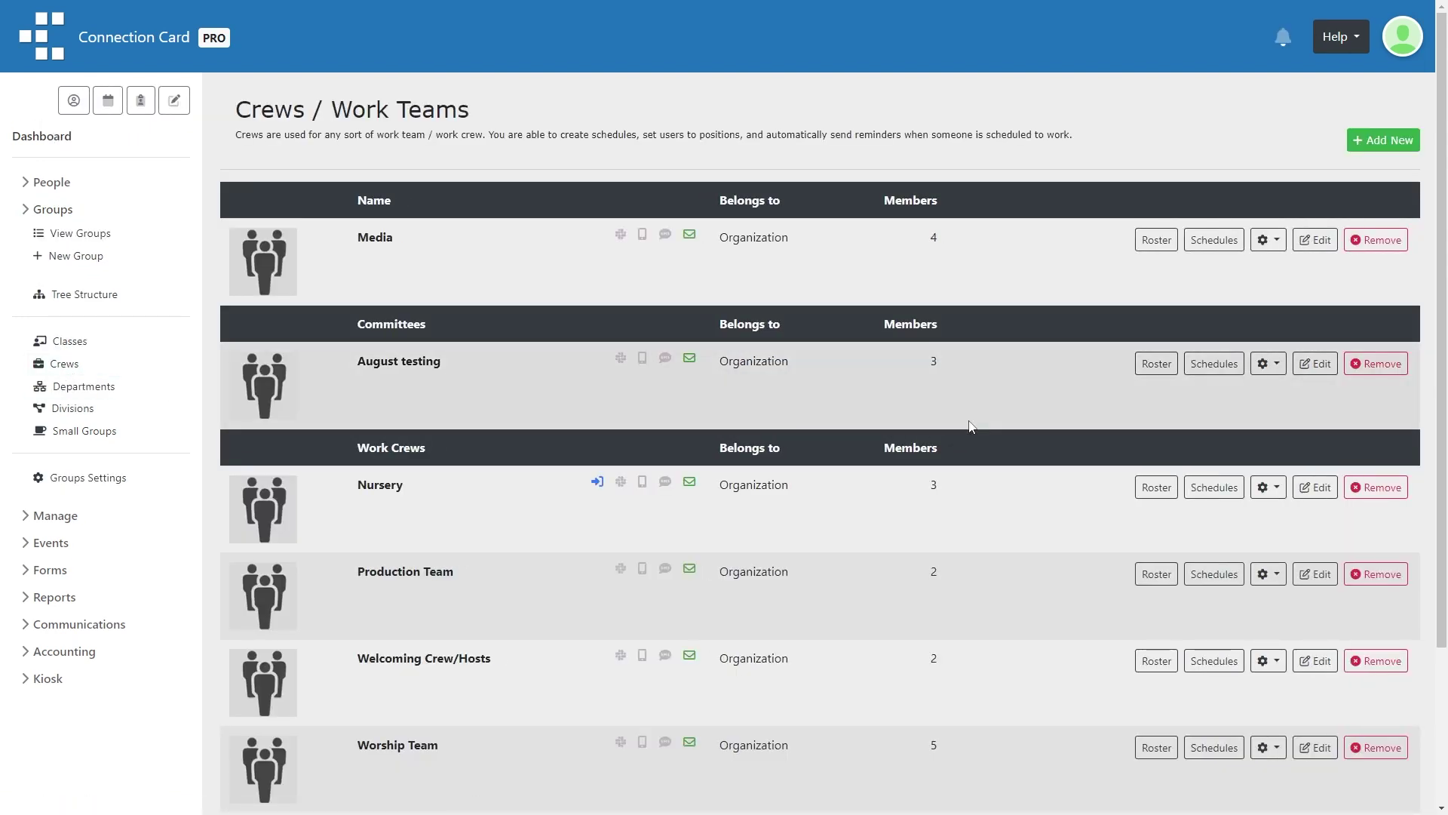
scroll(973, 430, "down", 2)
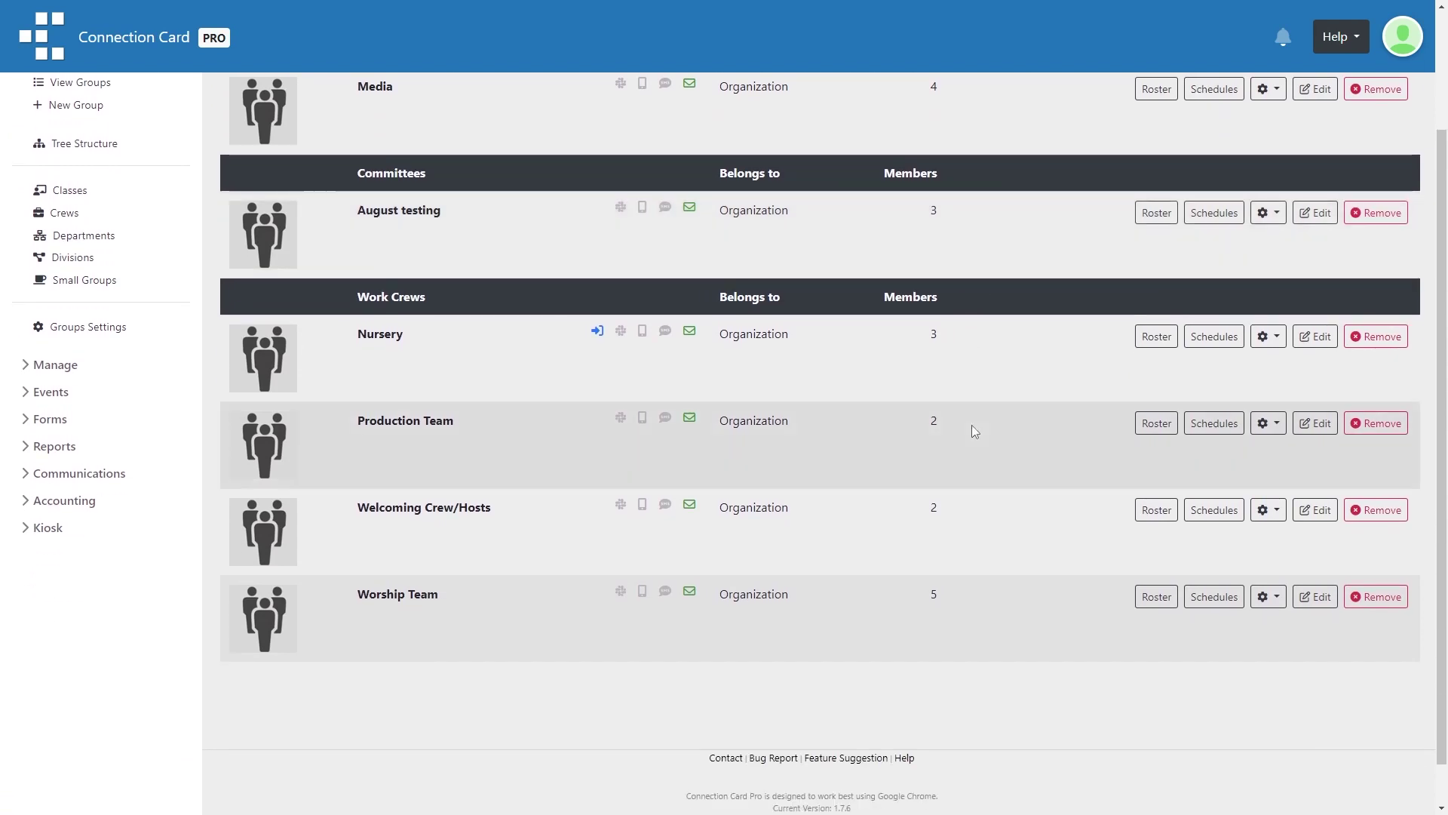
scroll(967, 451, "up", 2)
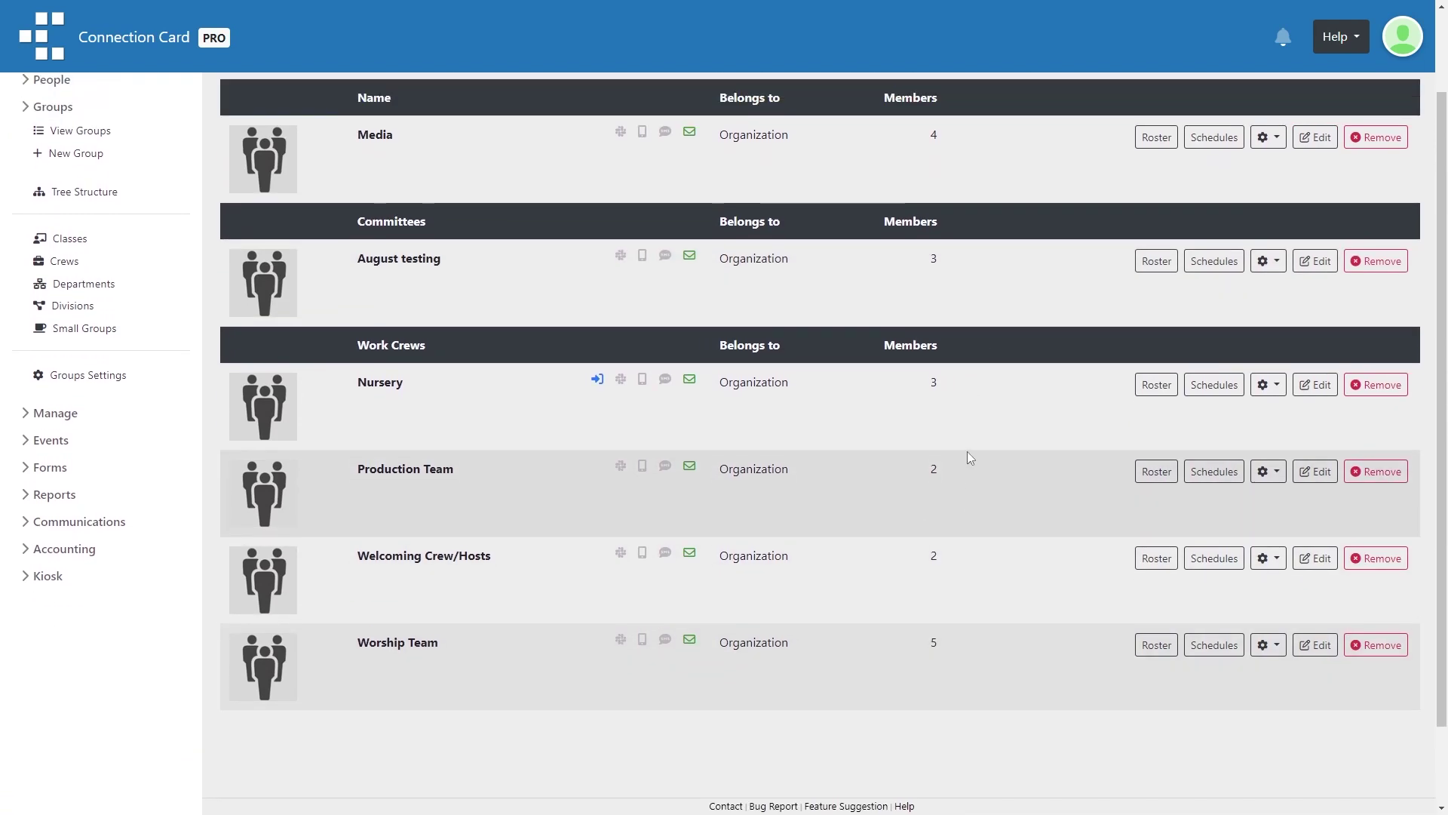
Start a new crew and leave Rehearsals schedulable in its Scheduling section
left_click(1371, 150)
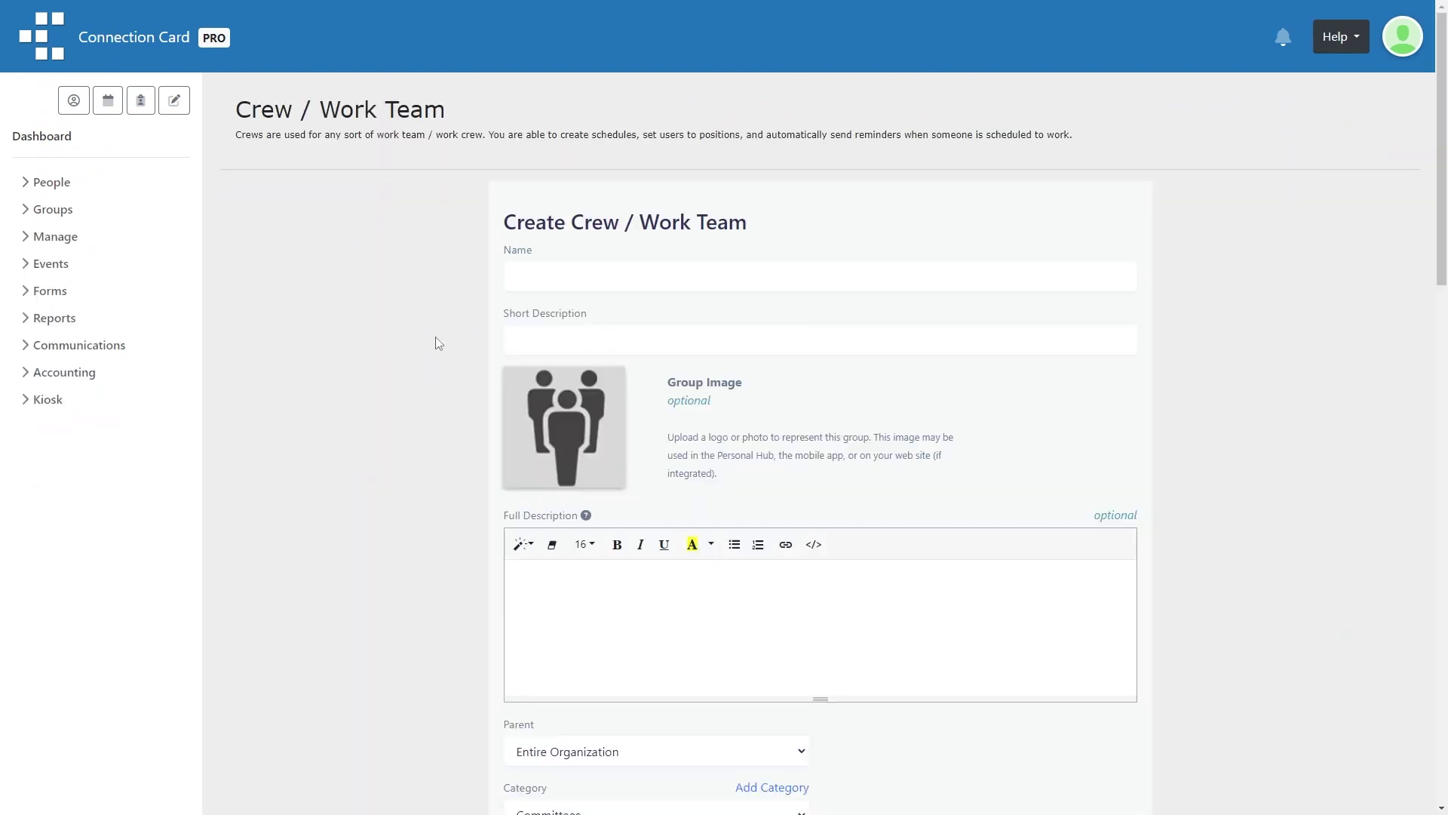
scroll(438, 341, "down", 4)
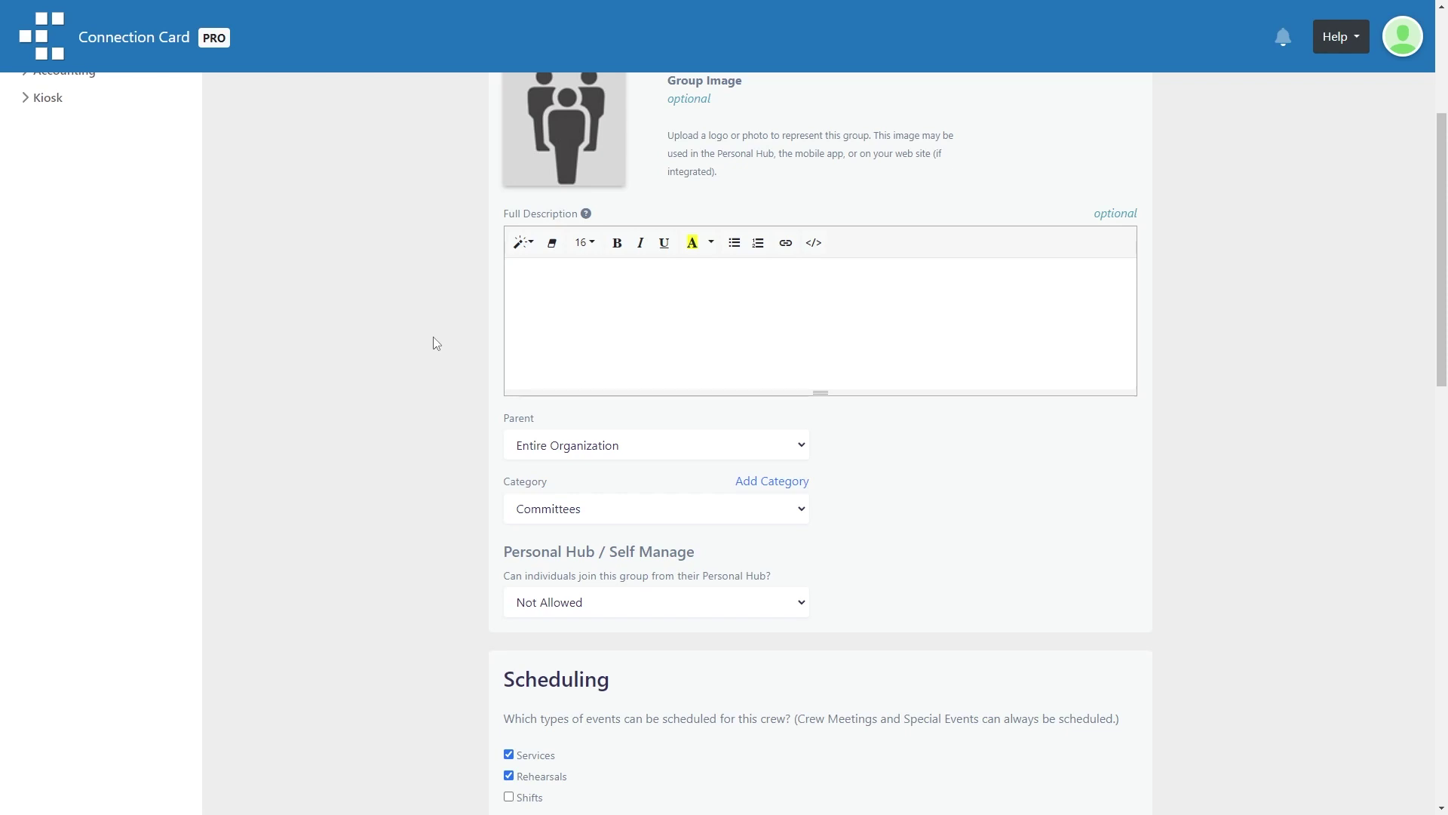
scroll(434, 339, "down", 6)
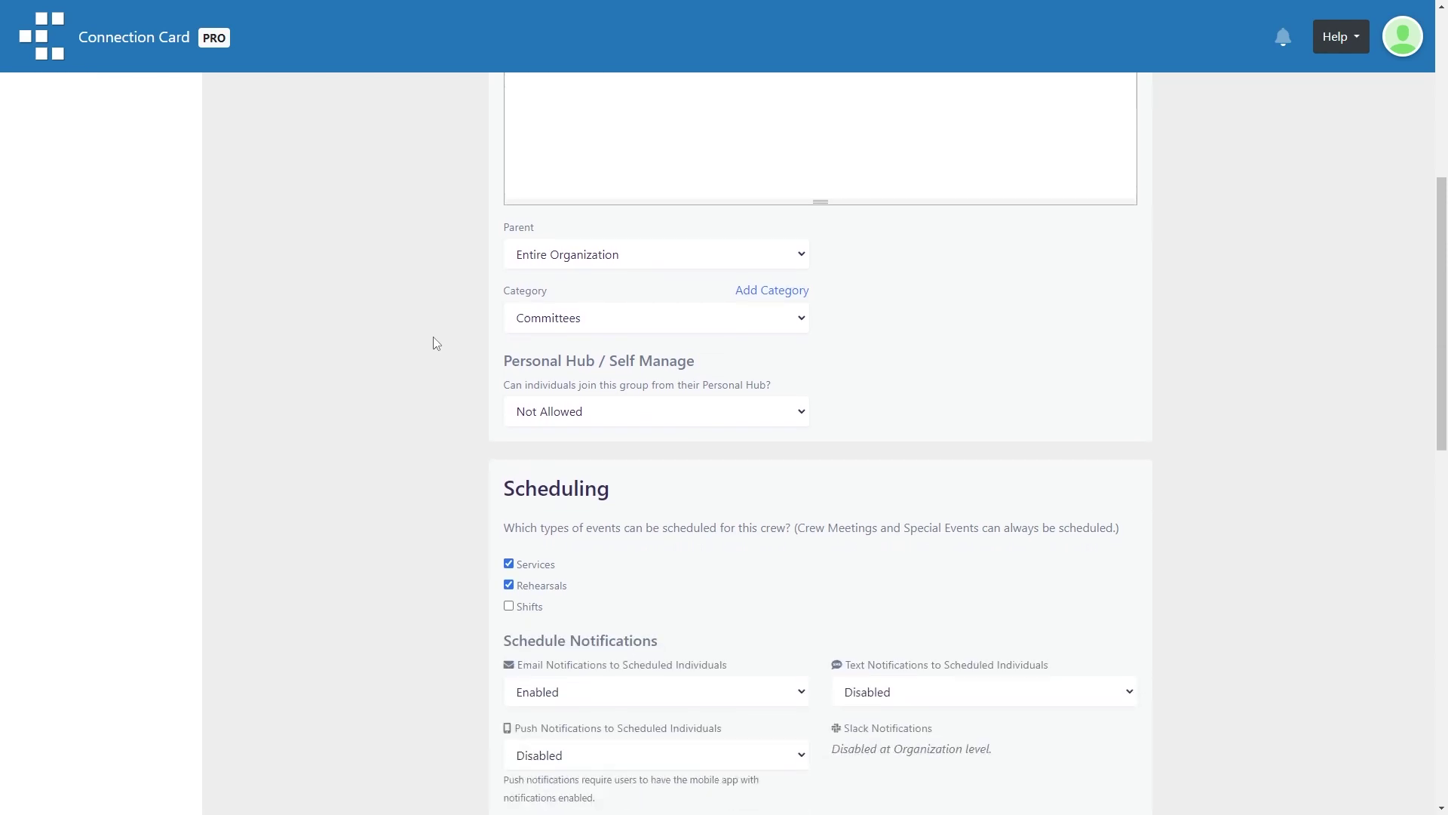
scroll(436, 343, "down", 1)
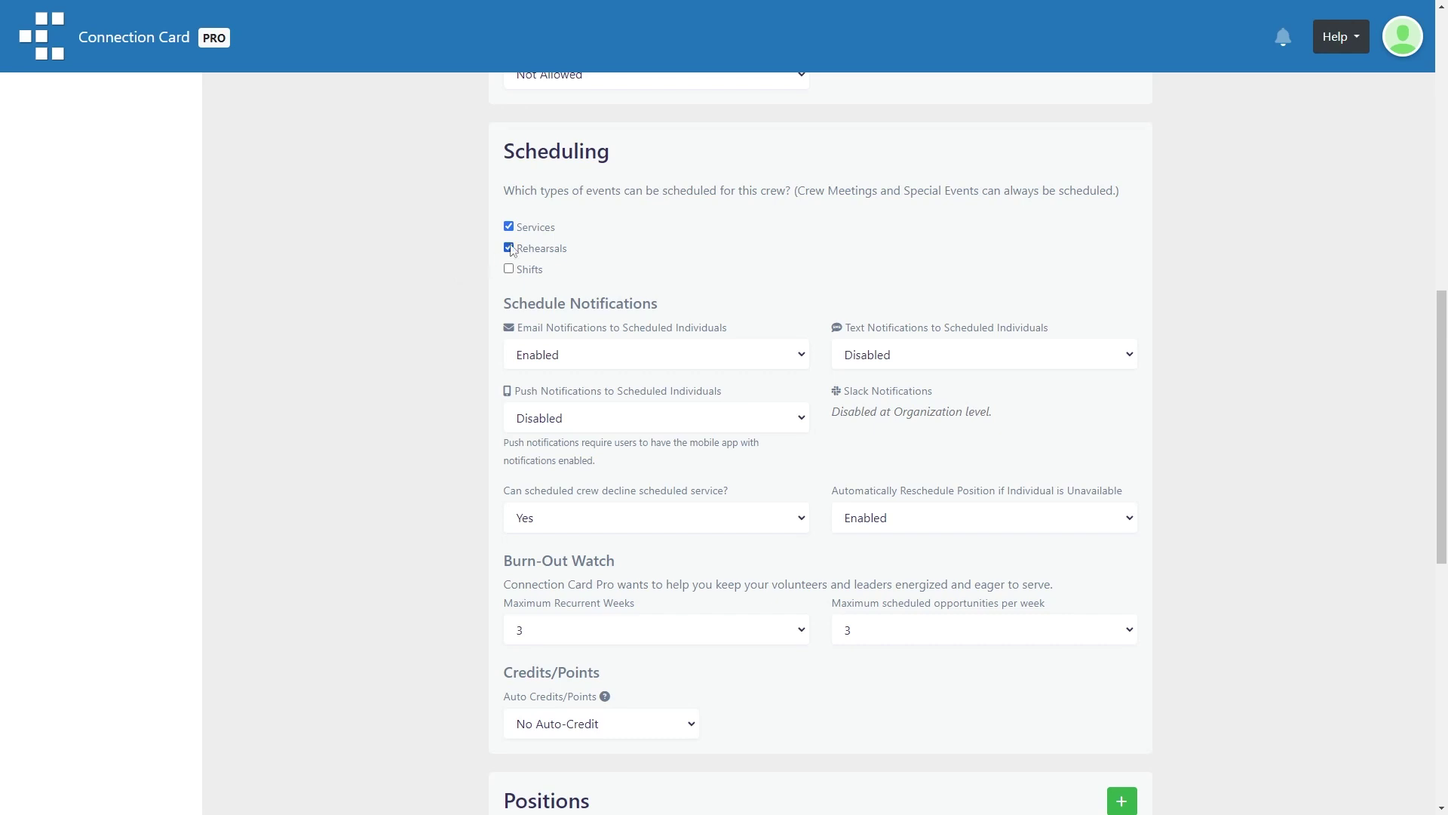
left_click(533, 249)
left_click(538, 249)
Keep email notifications enabled and set Push Notifications to Scheduled Individuals to Enabled
left_click(574, 364)
left_click(574, 364)
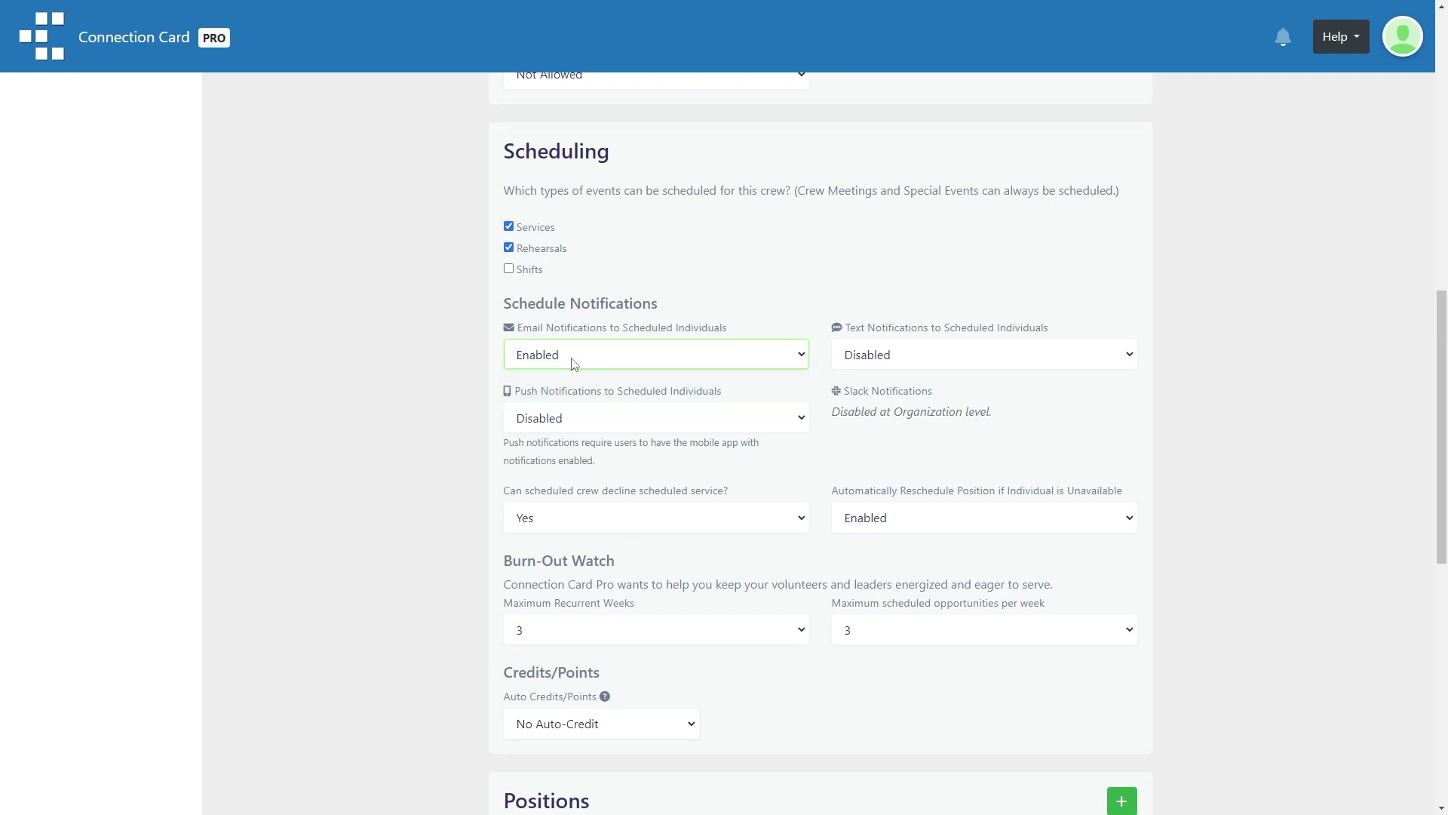
left_click(660, 419)
left_click(637, 454)
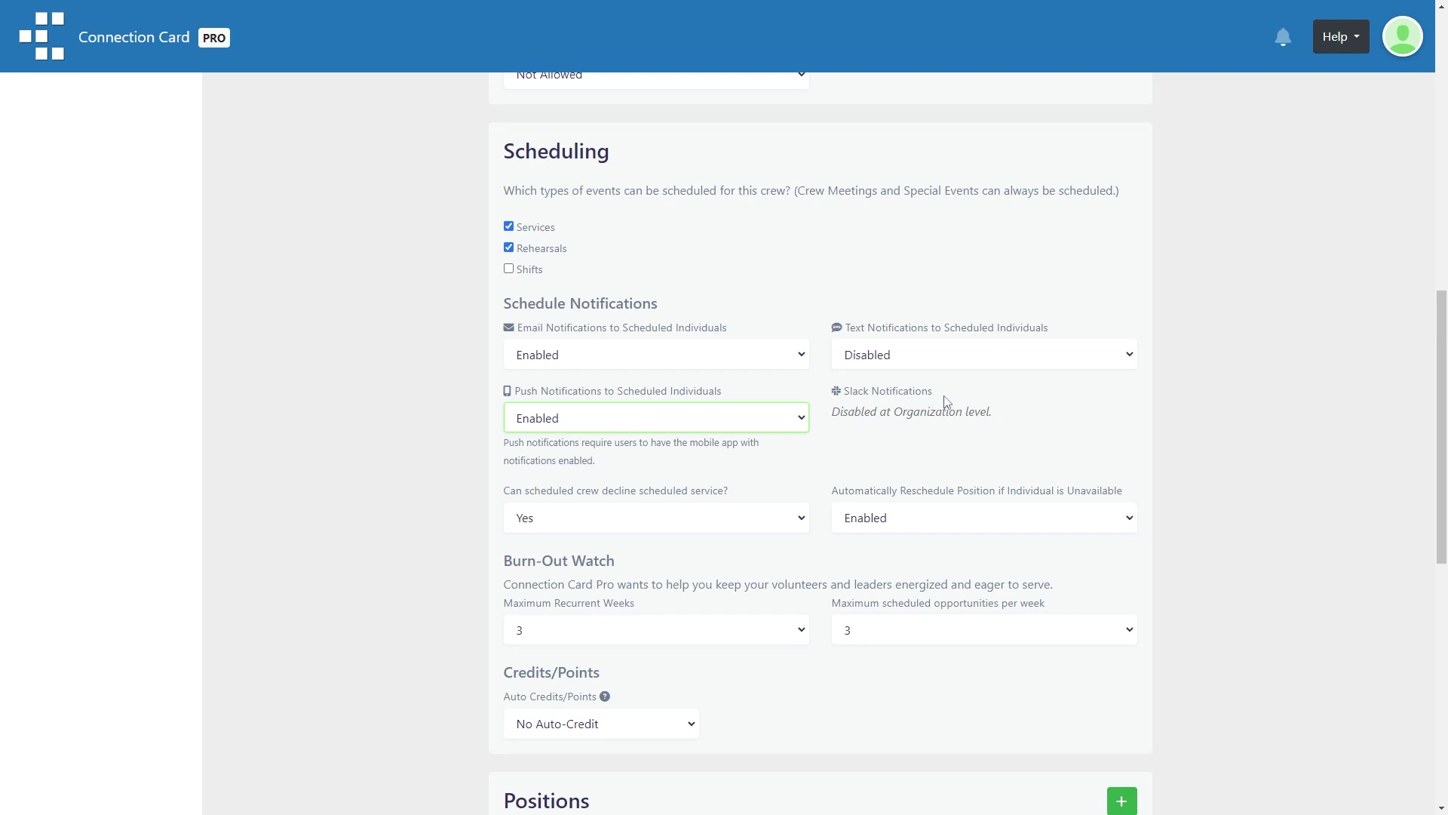
scroll(695, 436, "down", 2)
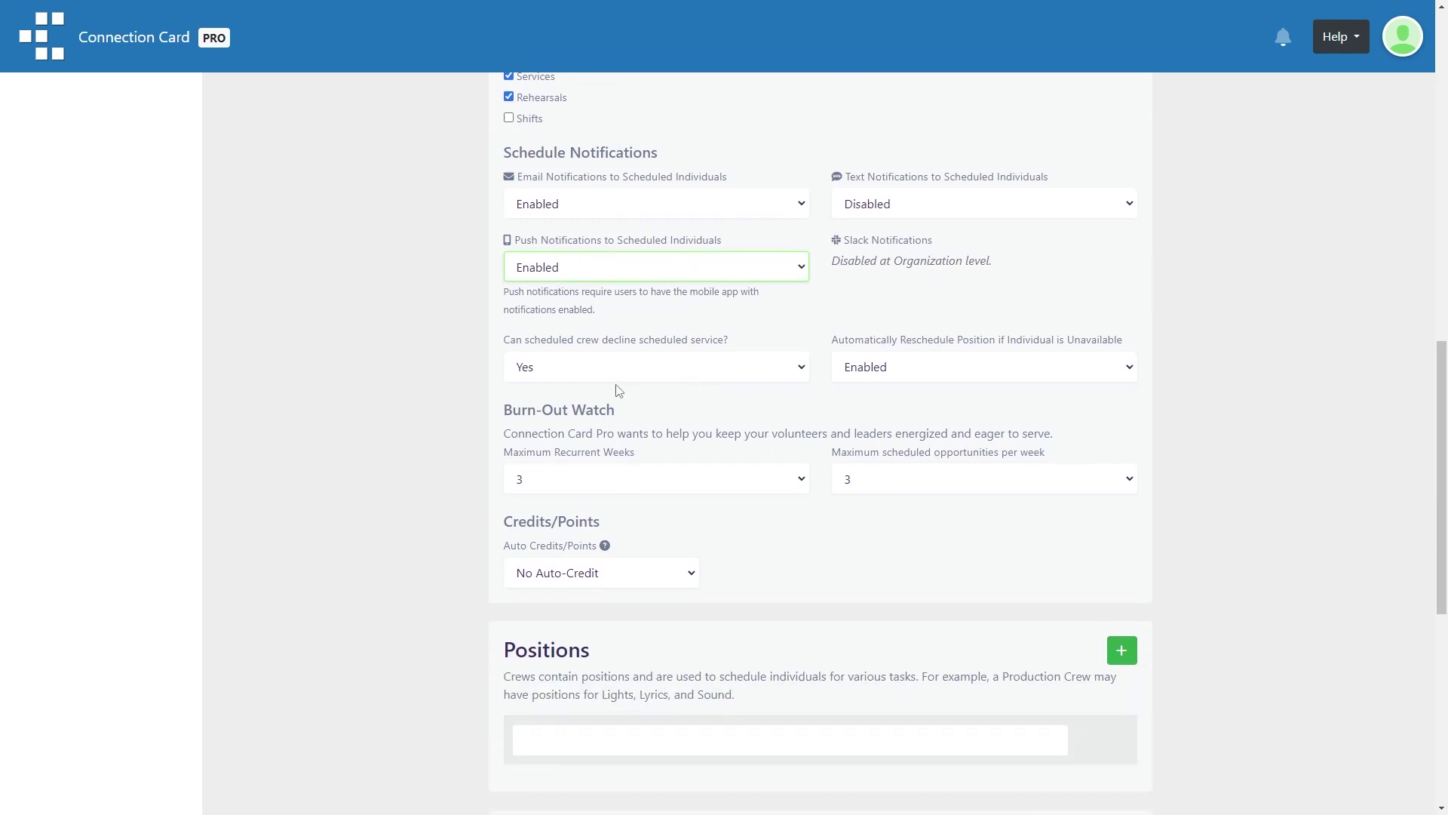
left_click(614, 378)
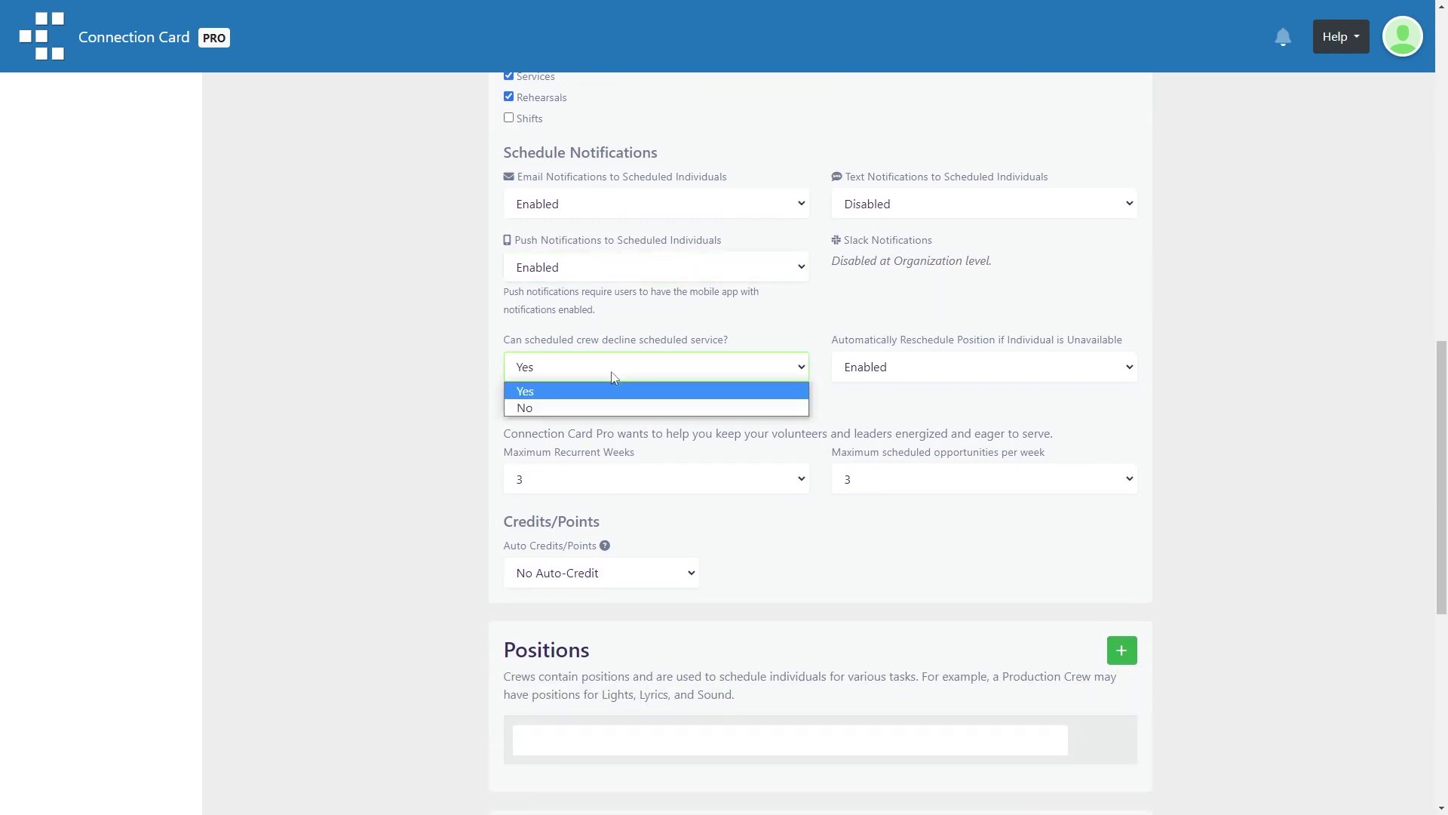
left_click(614, 377)
left_click(888, 373)
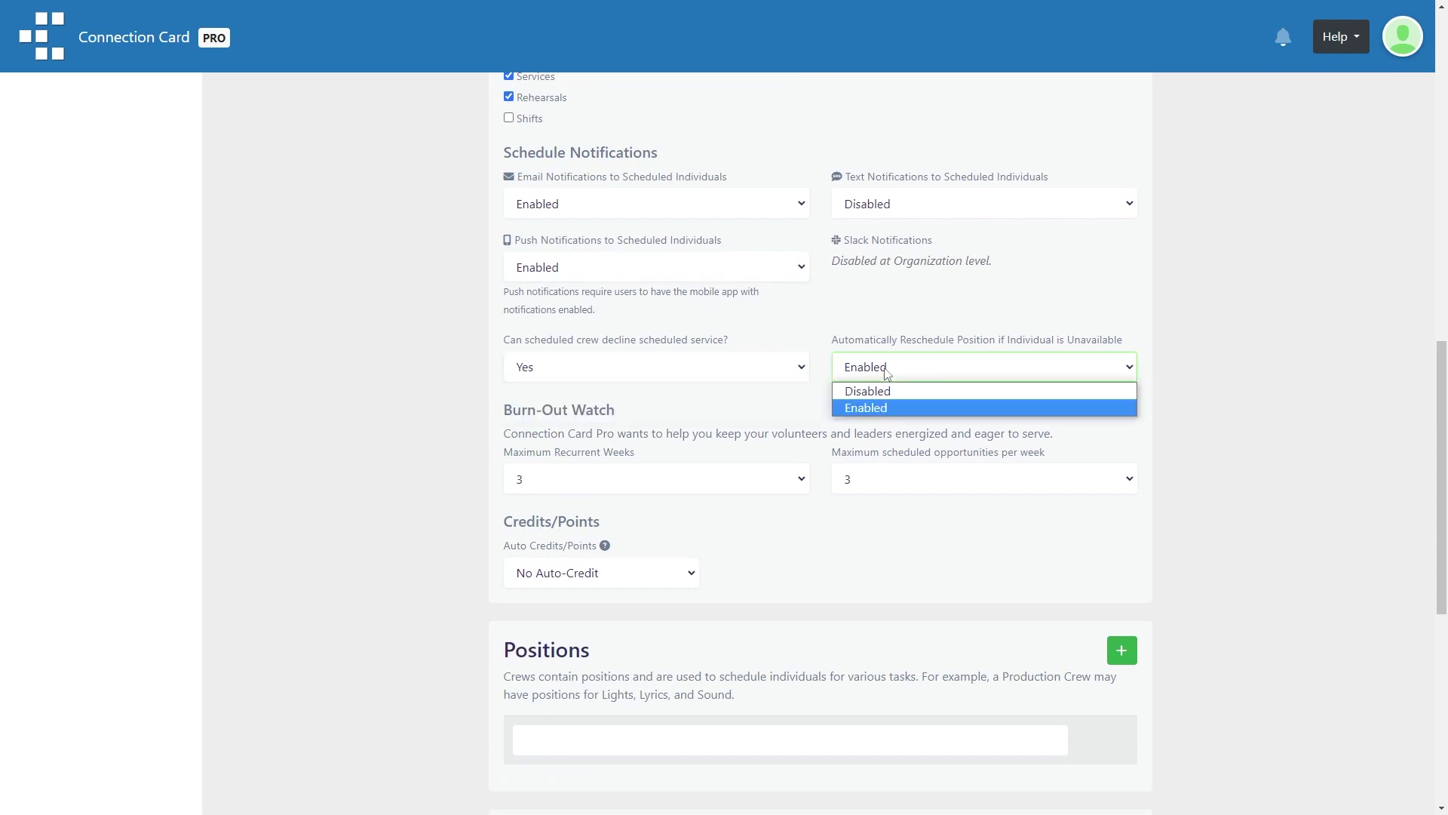
left_click(887, 374)
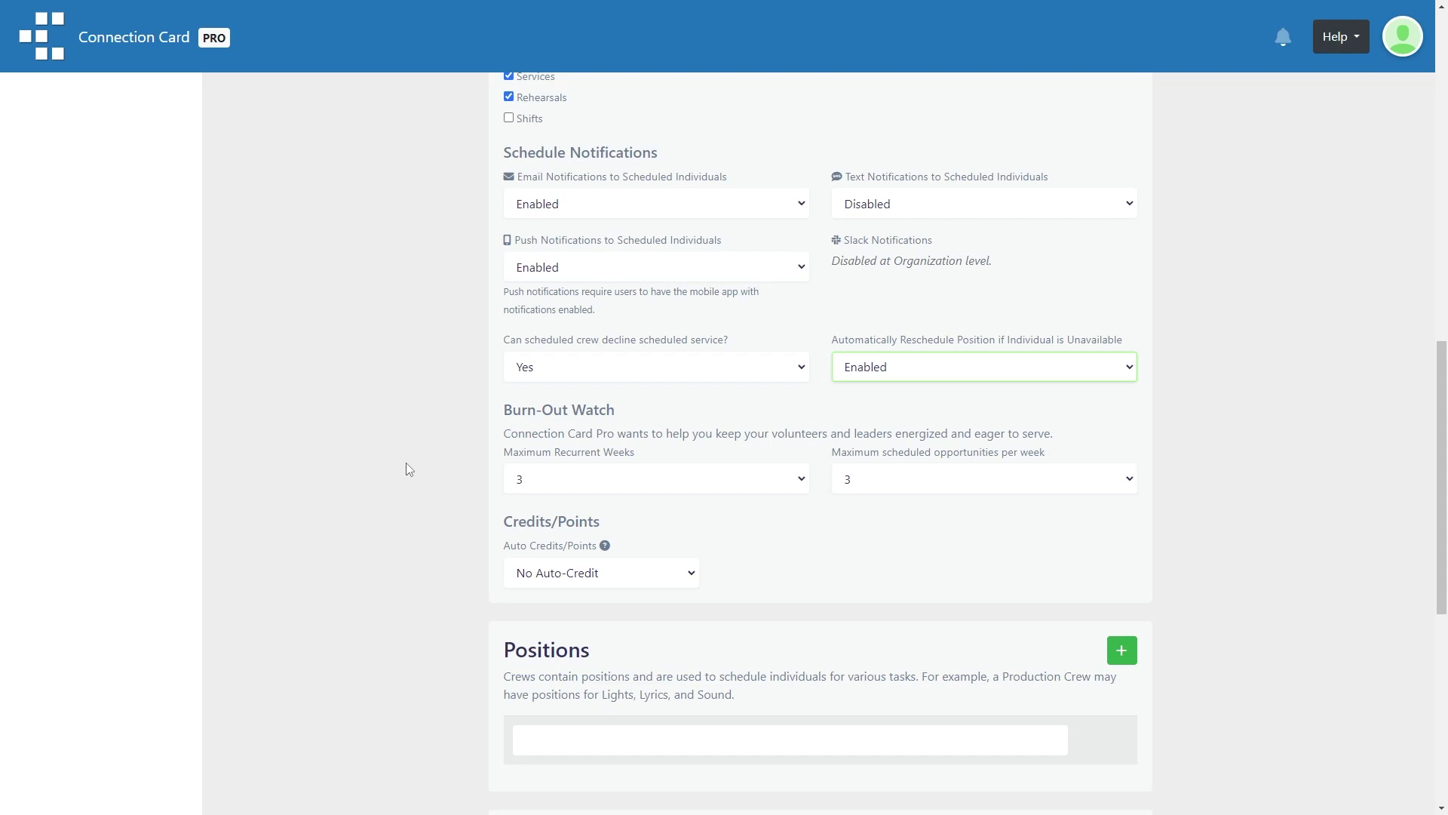
Enter Lighting, Sound and Lyrics as the first position names, replacing an initial Greeter entry
scroll(405, 469, "down", 5)
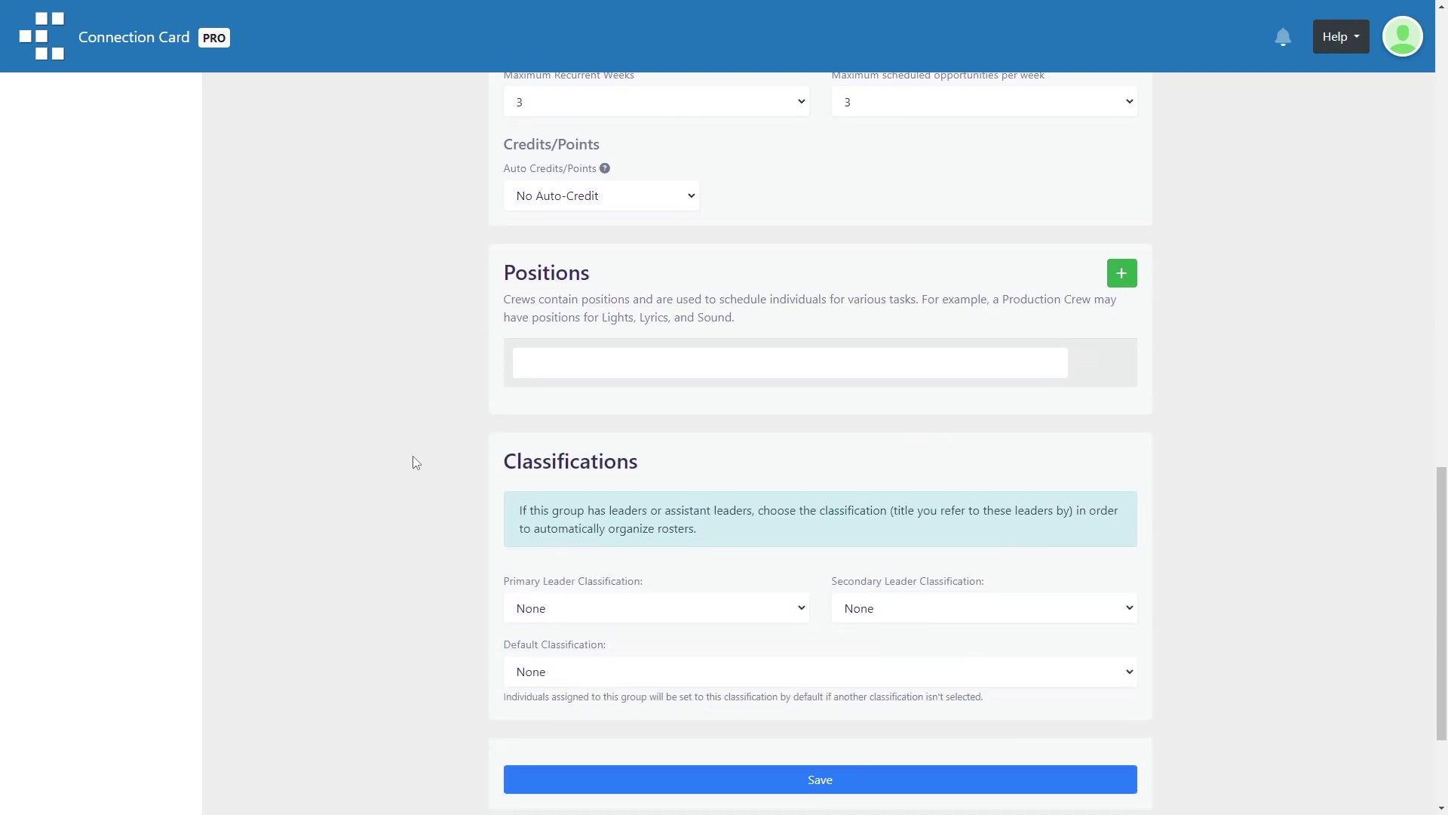
left_click(759, 364)
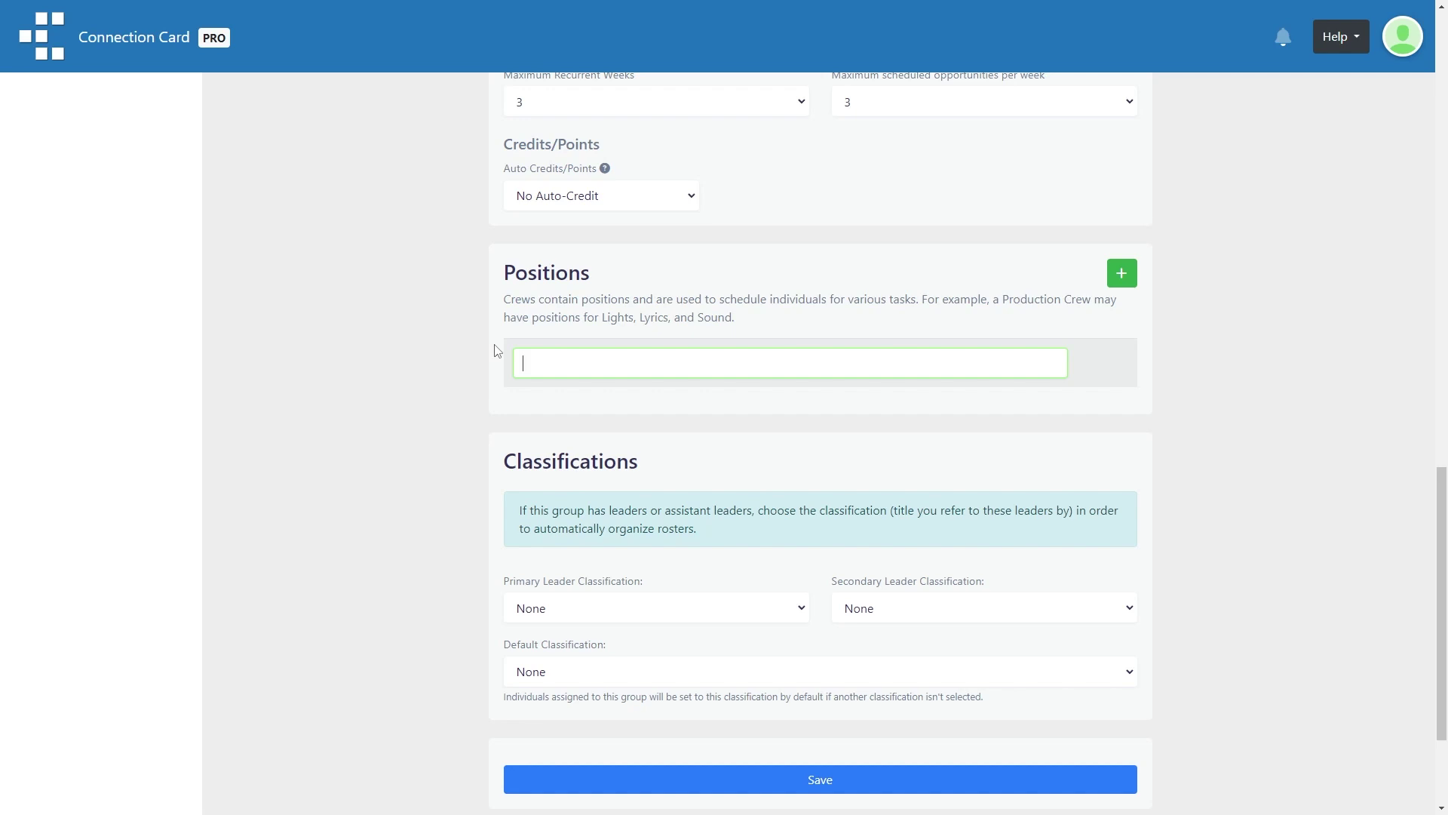
type("Greeter")
double_click(593, 359)
key("BackSpace")
type("Lighting")
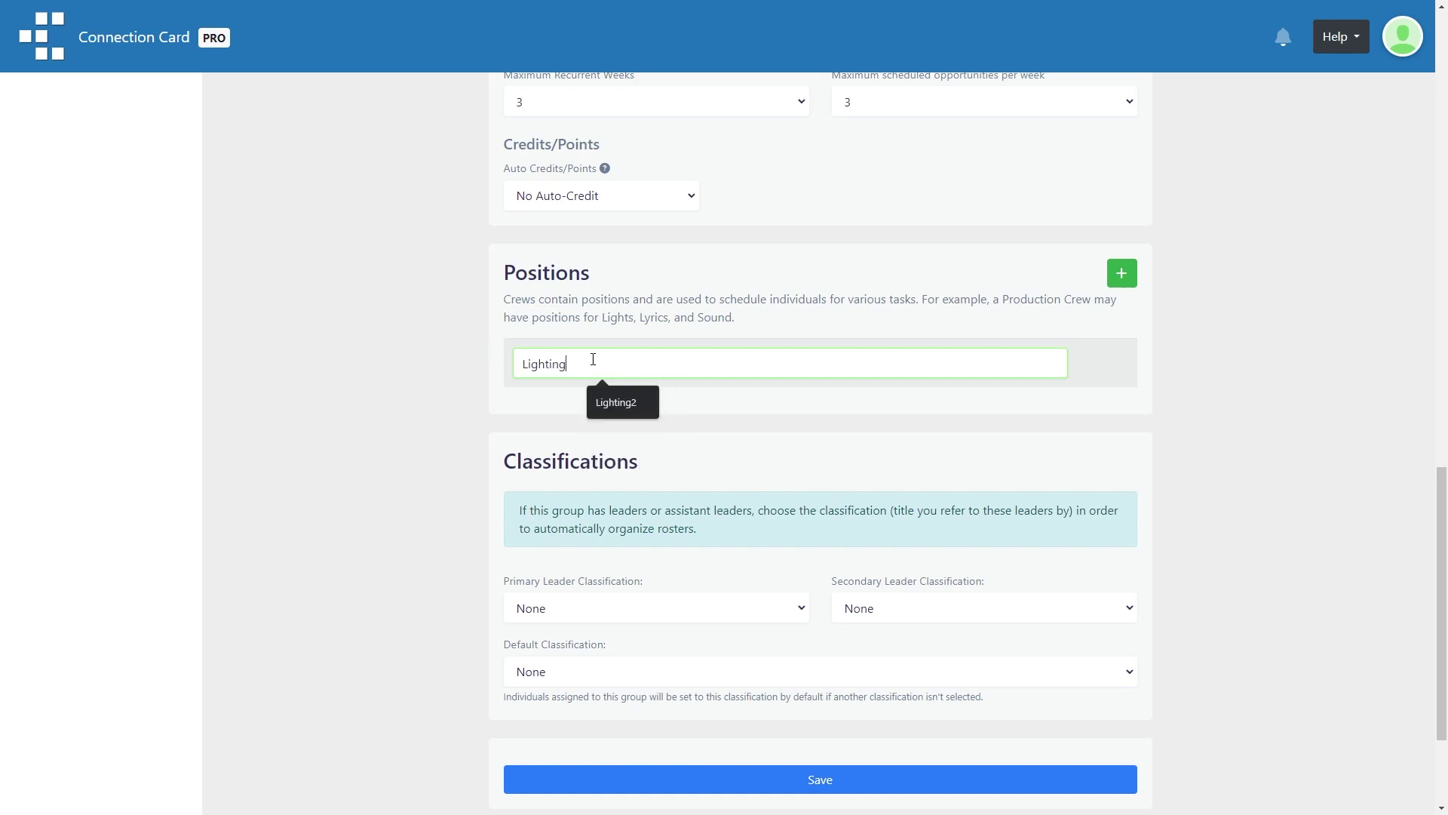
left_click(1122, 273)
left_click(717, 406)
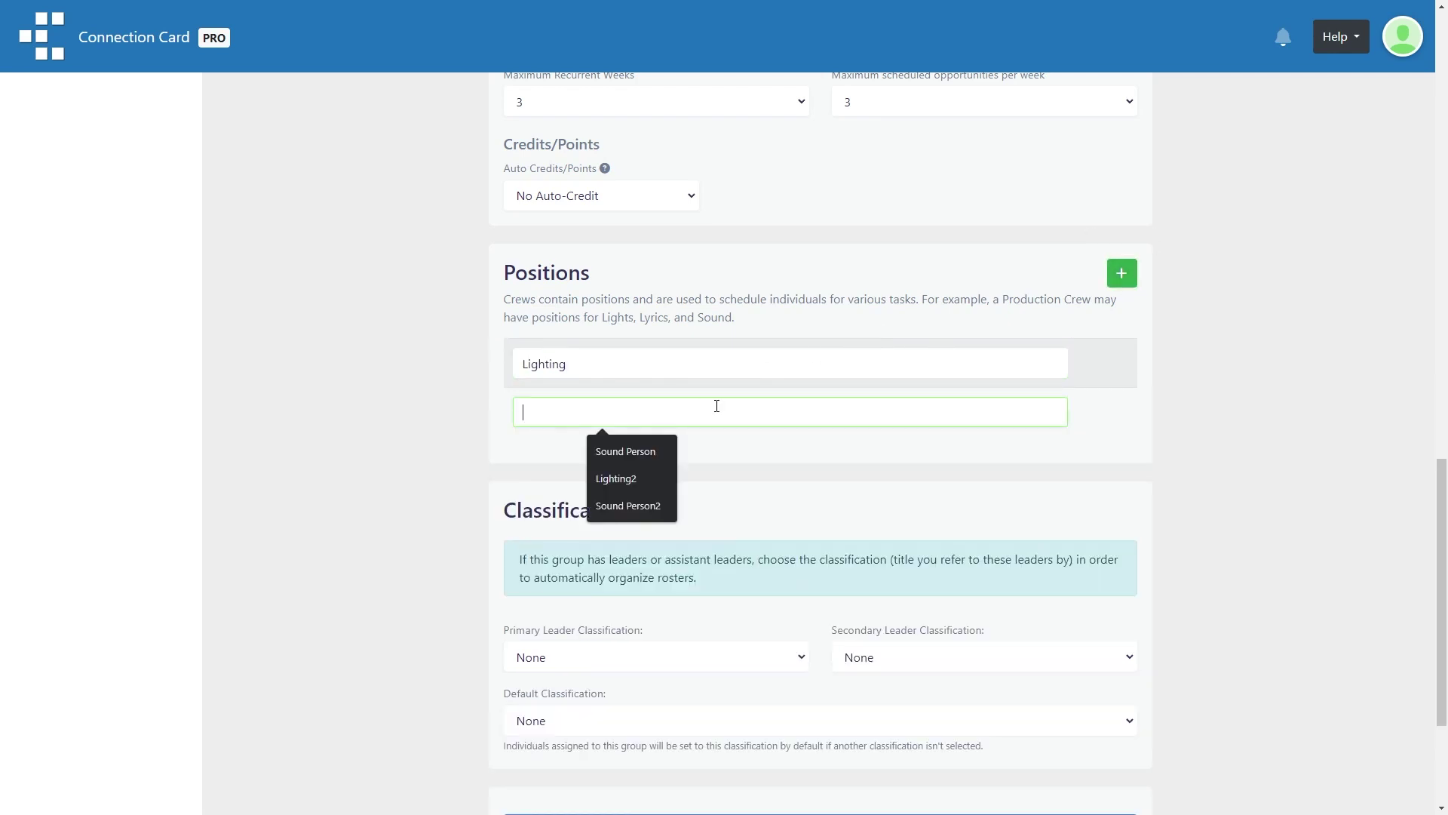
type("Sound")
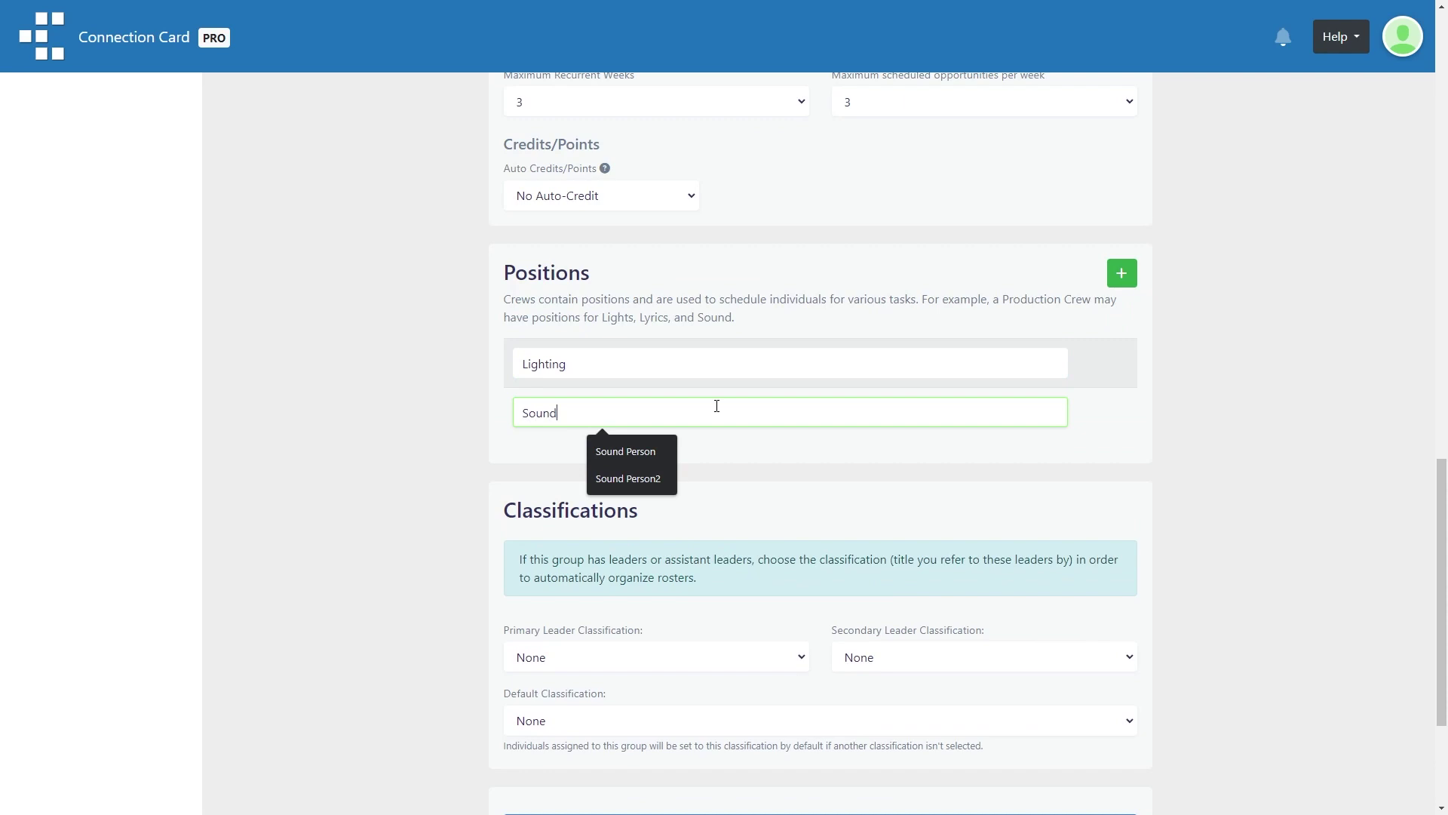
left_click(1125, 274)
left_click(662, 473)
type("Lyrics")
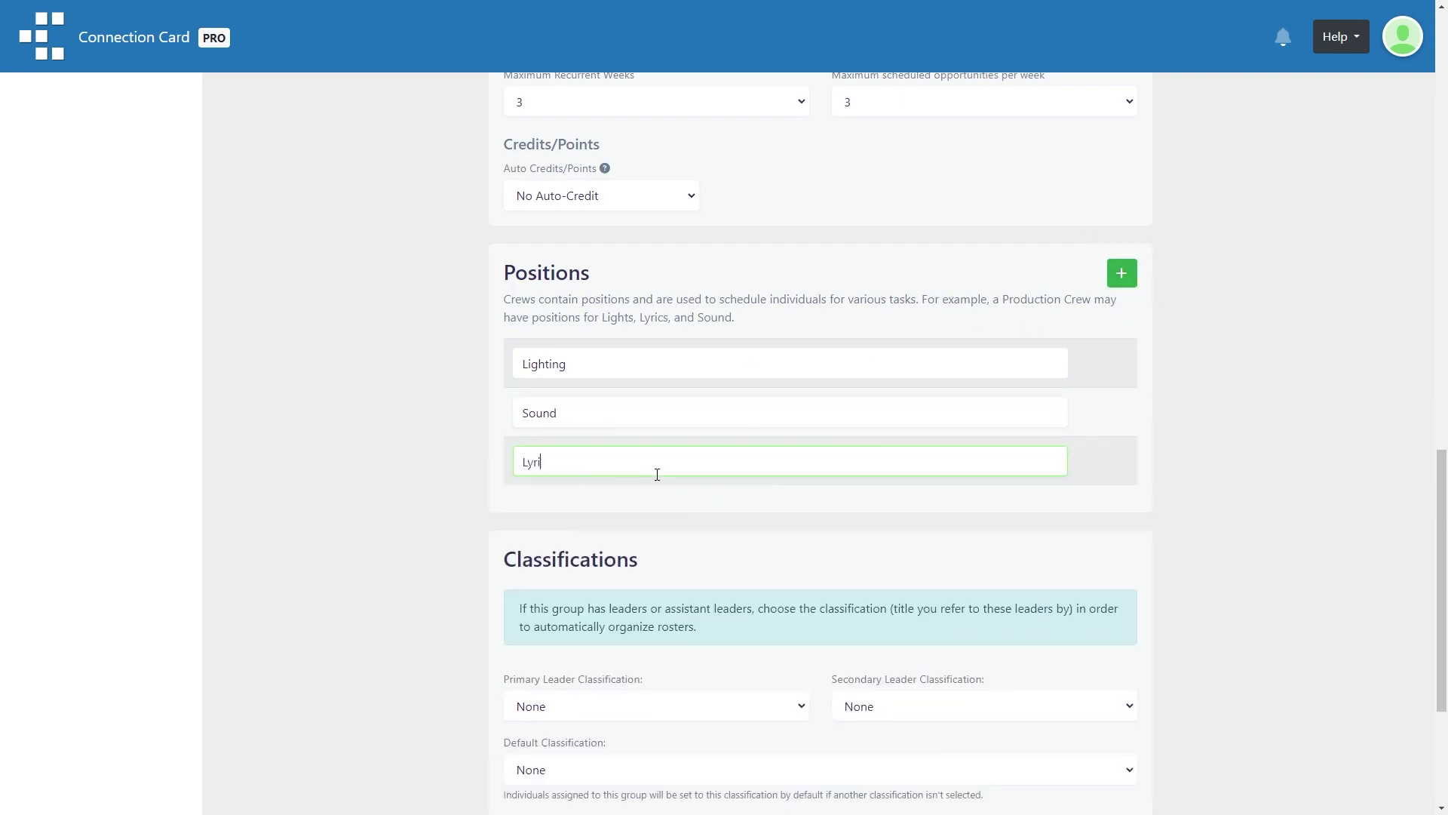
Fill the position fields with Piano, Lead and Guitar
type("Piano")
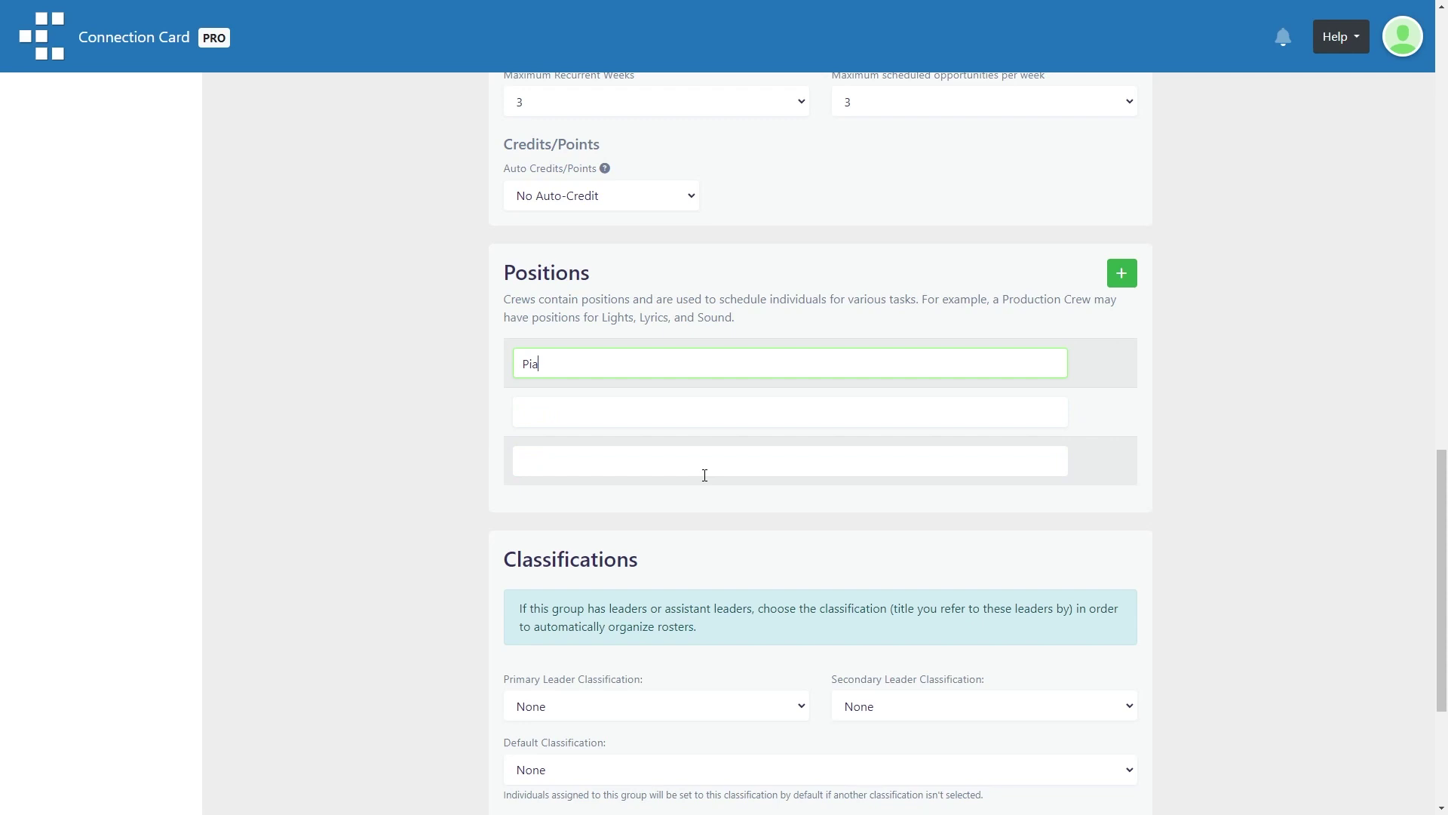
key("Tab")
type("Lead")
key("Tab")
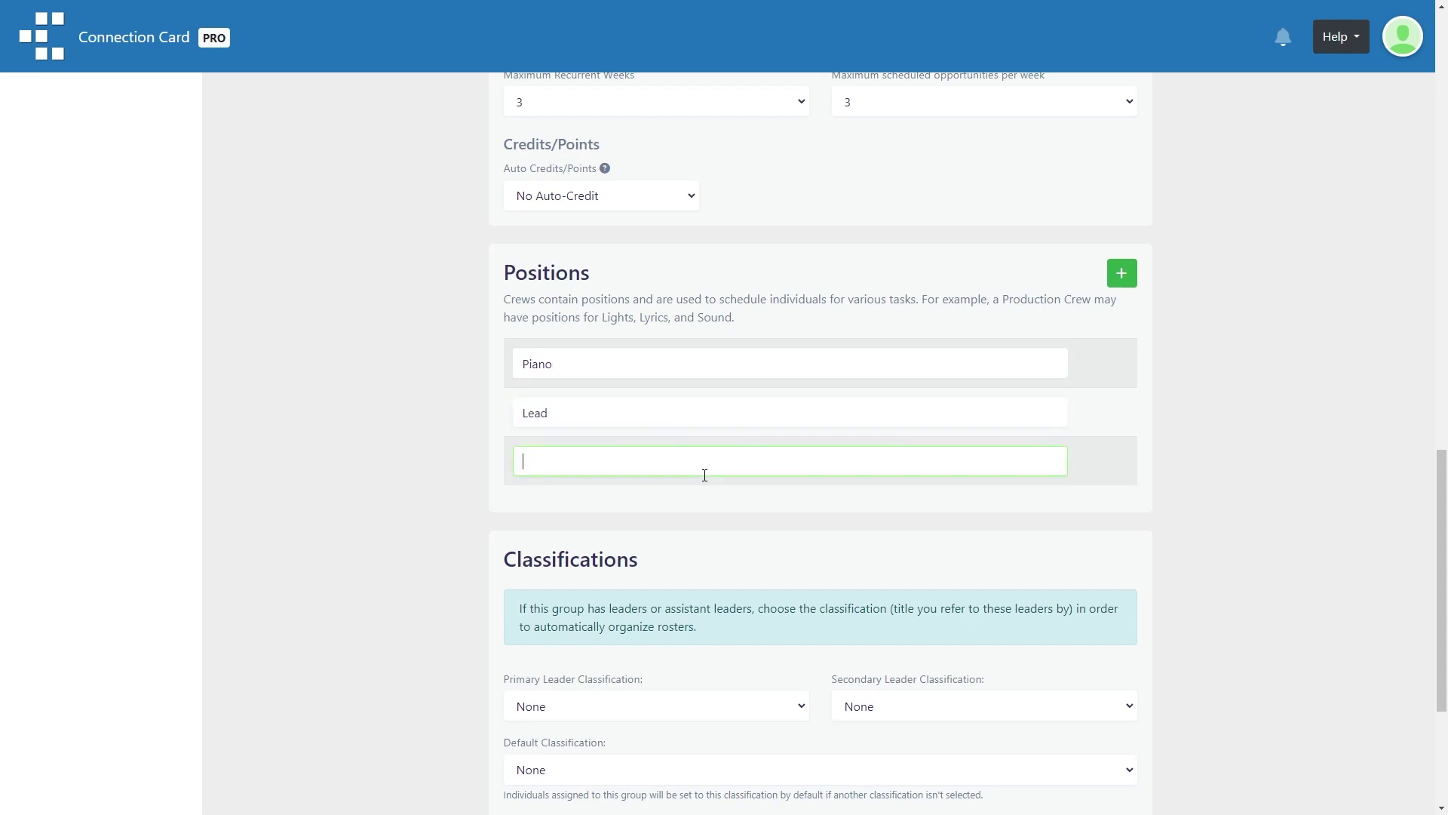
type("Guid")
key("BackSpace")
type("tar")
Add three more positions named Drums, Bass and Vocalist
left_click(1121, 274)
left_click(838, 502)
type("Dru")
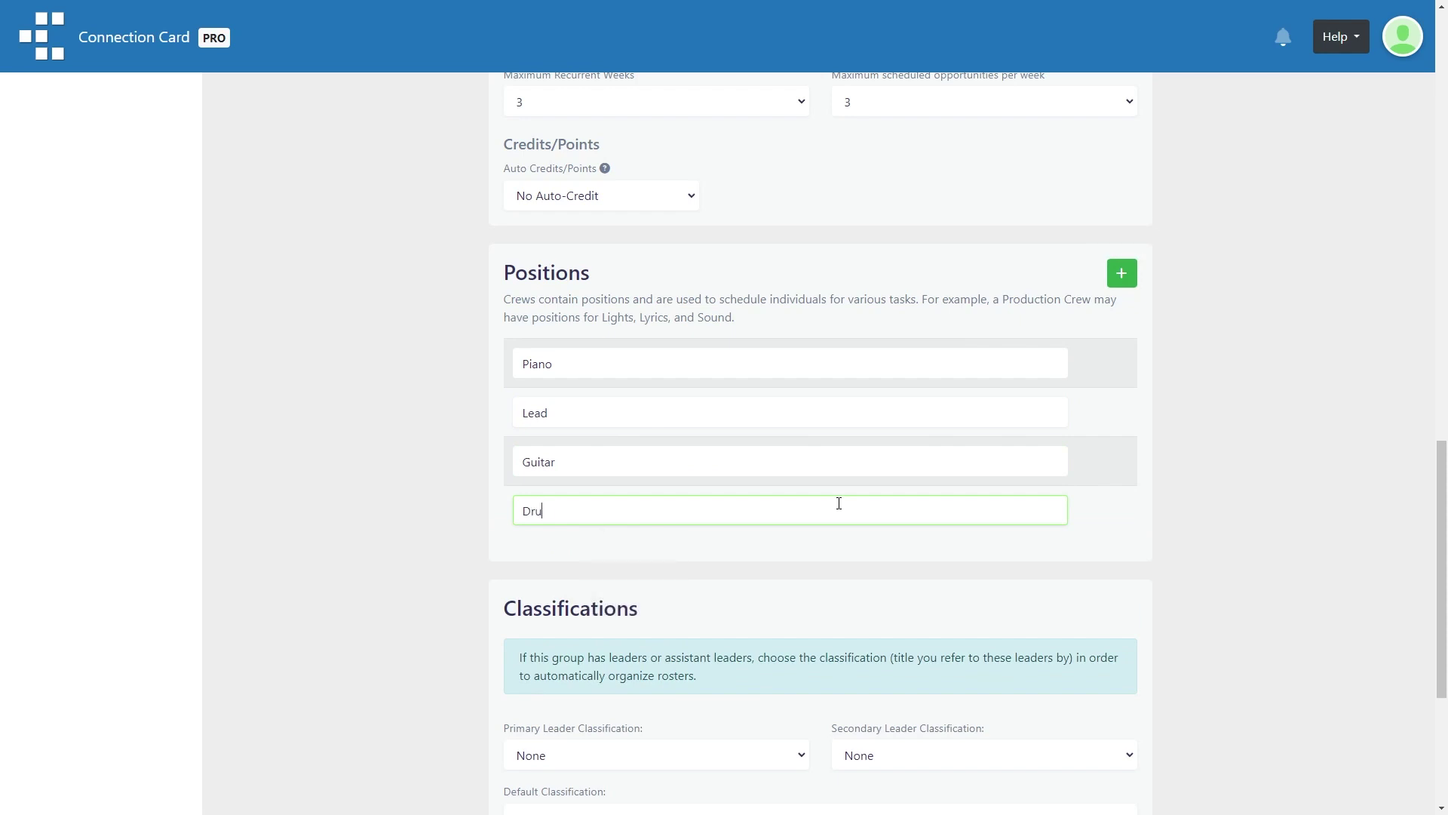
type("ms")
left_click(1121, 273)
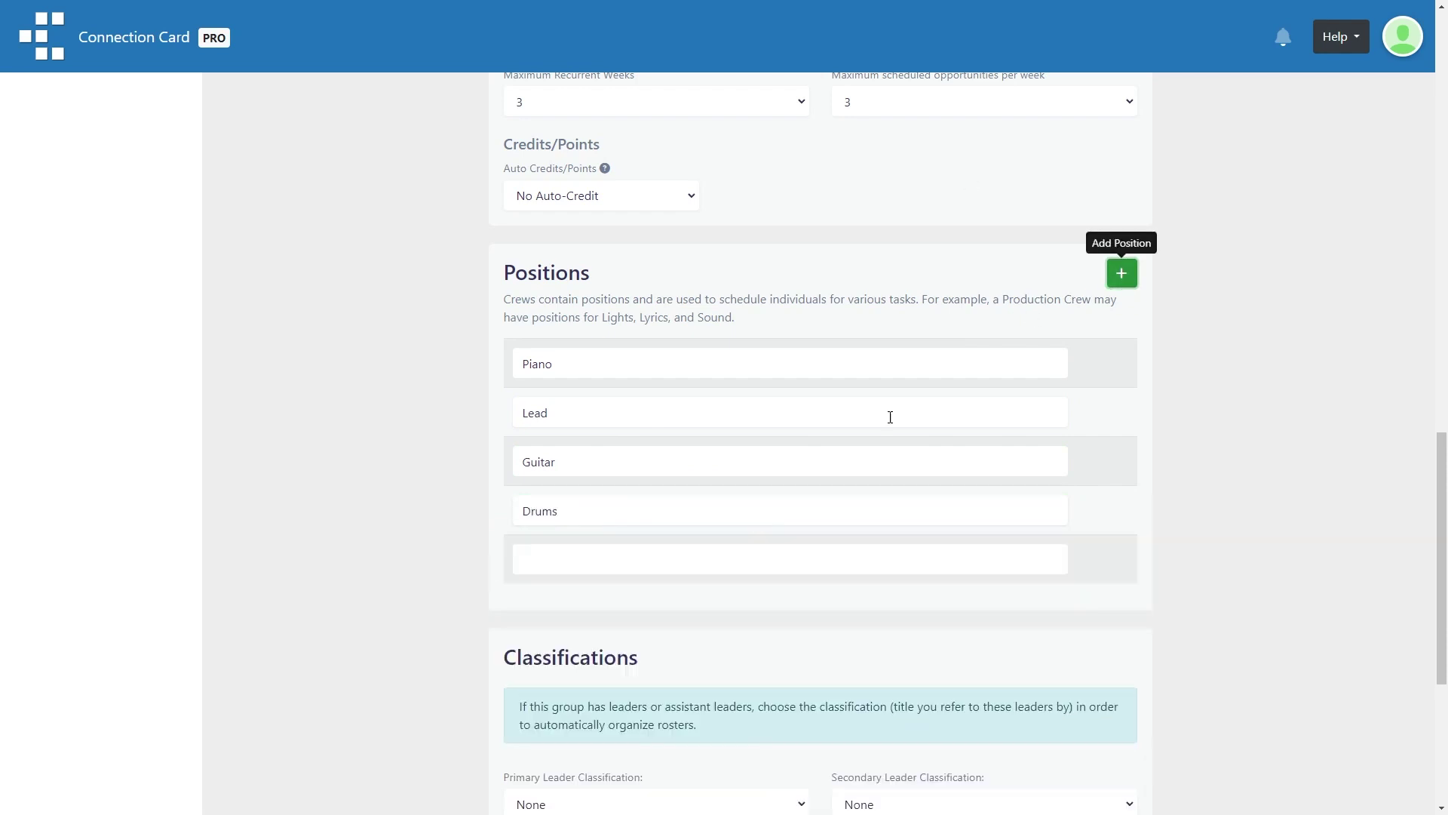
left_click(729, 558)
type("Bass")
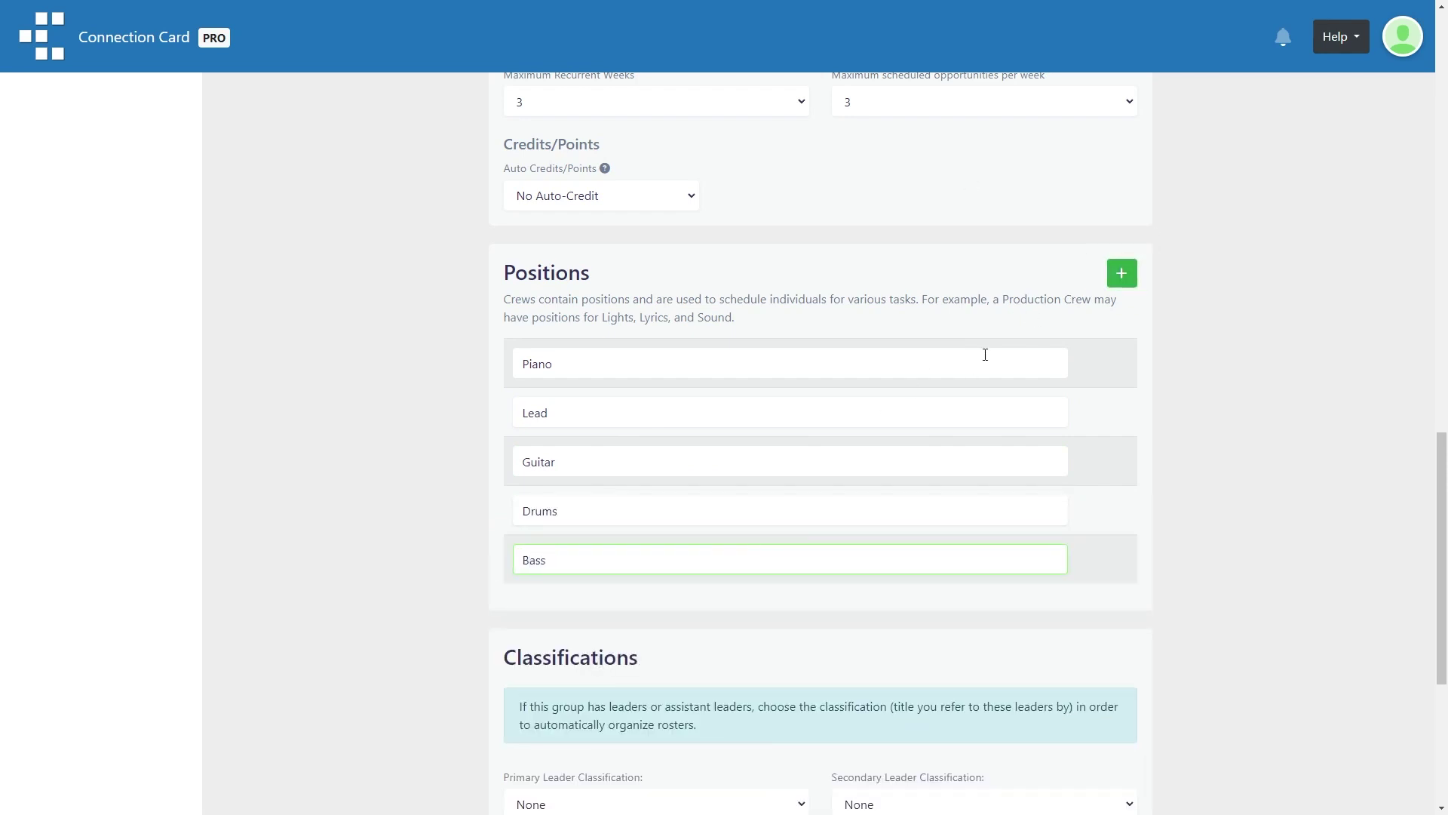
left_click(1122, 273)
left_click(686, 608)
type("Vol")
key("BackSpace")
type("calist")
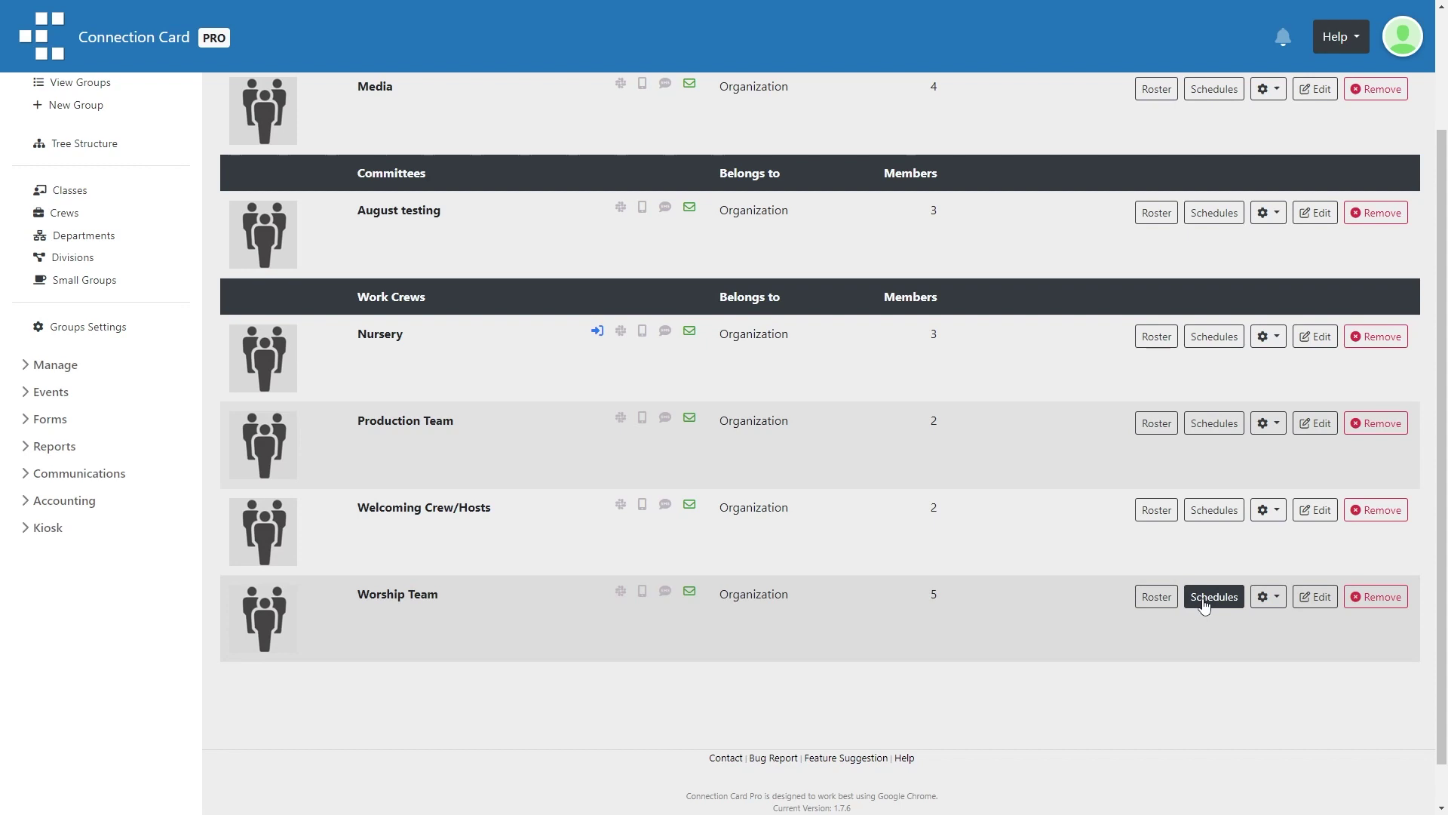
Open the Worship Team's schedule from its Schedules button
left_click(1205, 607)
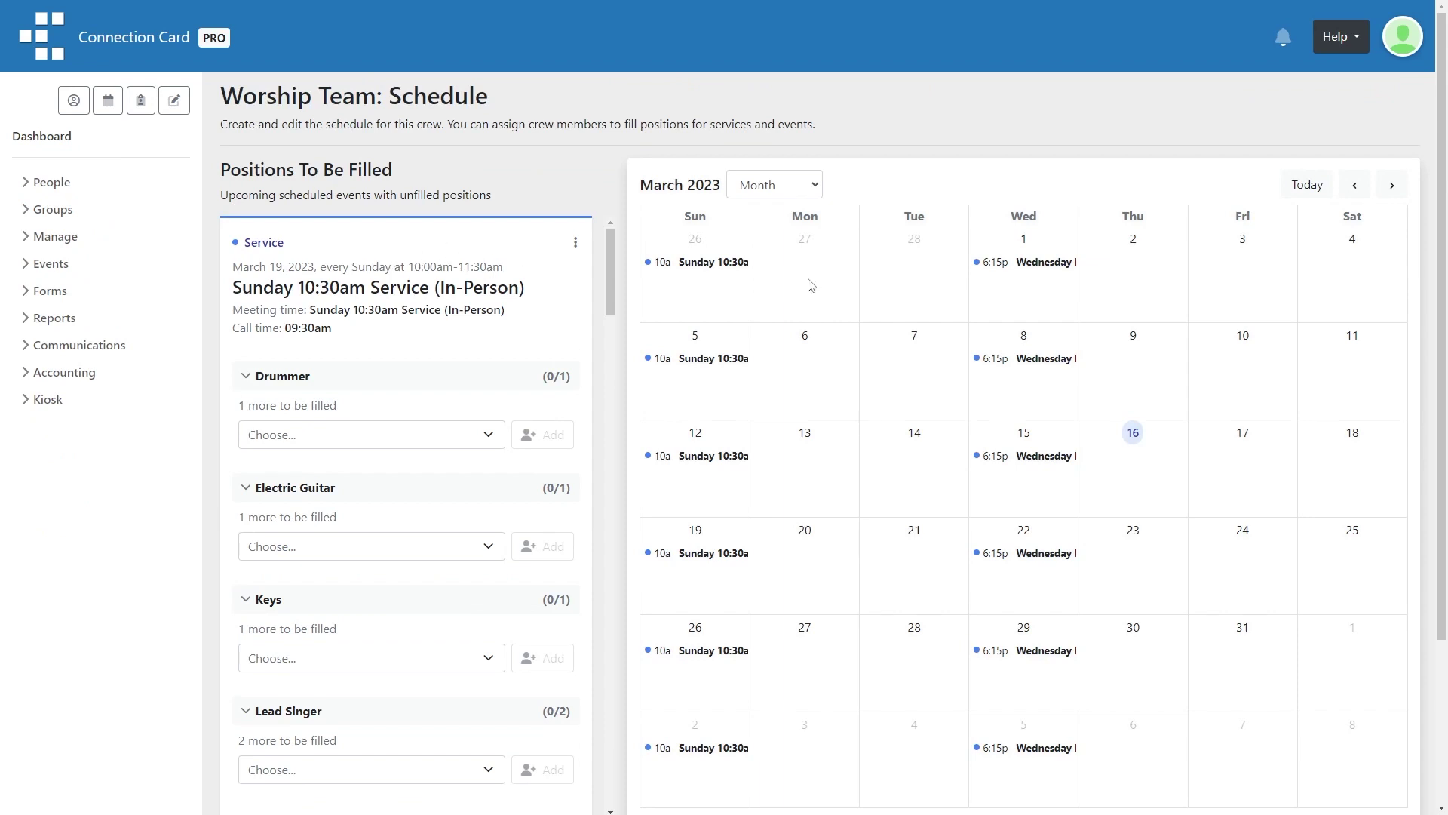
Start a Service event on February 26, timed at 6:00pm and repeating every Sunday
left_click(706, 300)
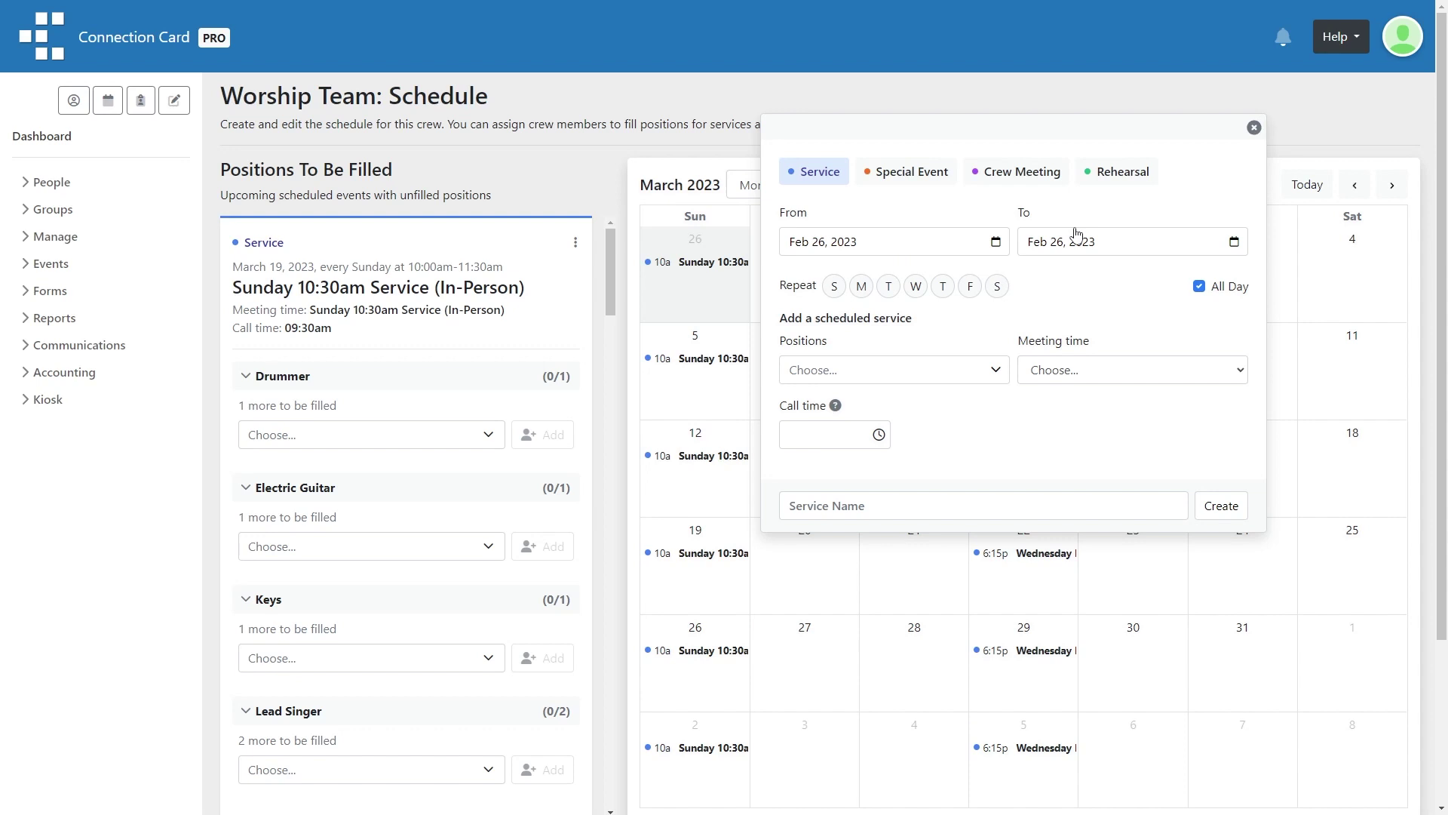
left_click(930, 182)
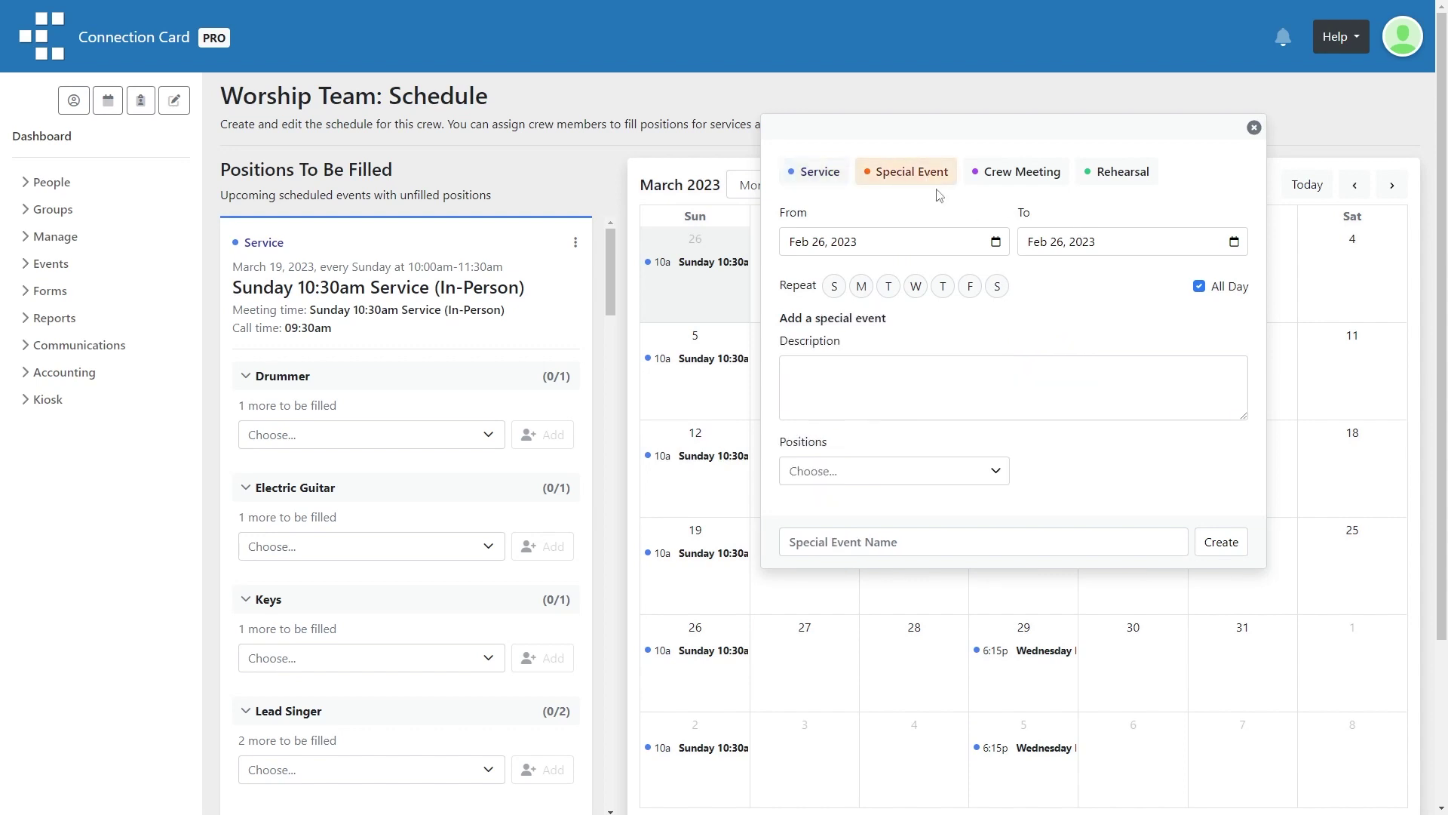
left_click(1059, 181)
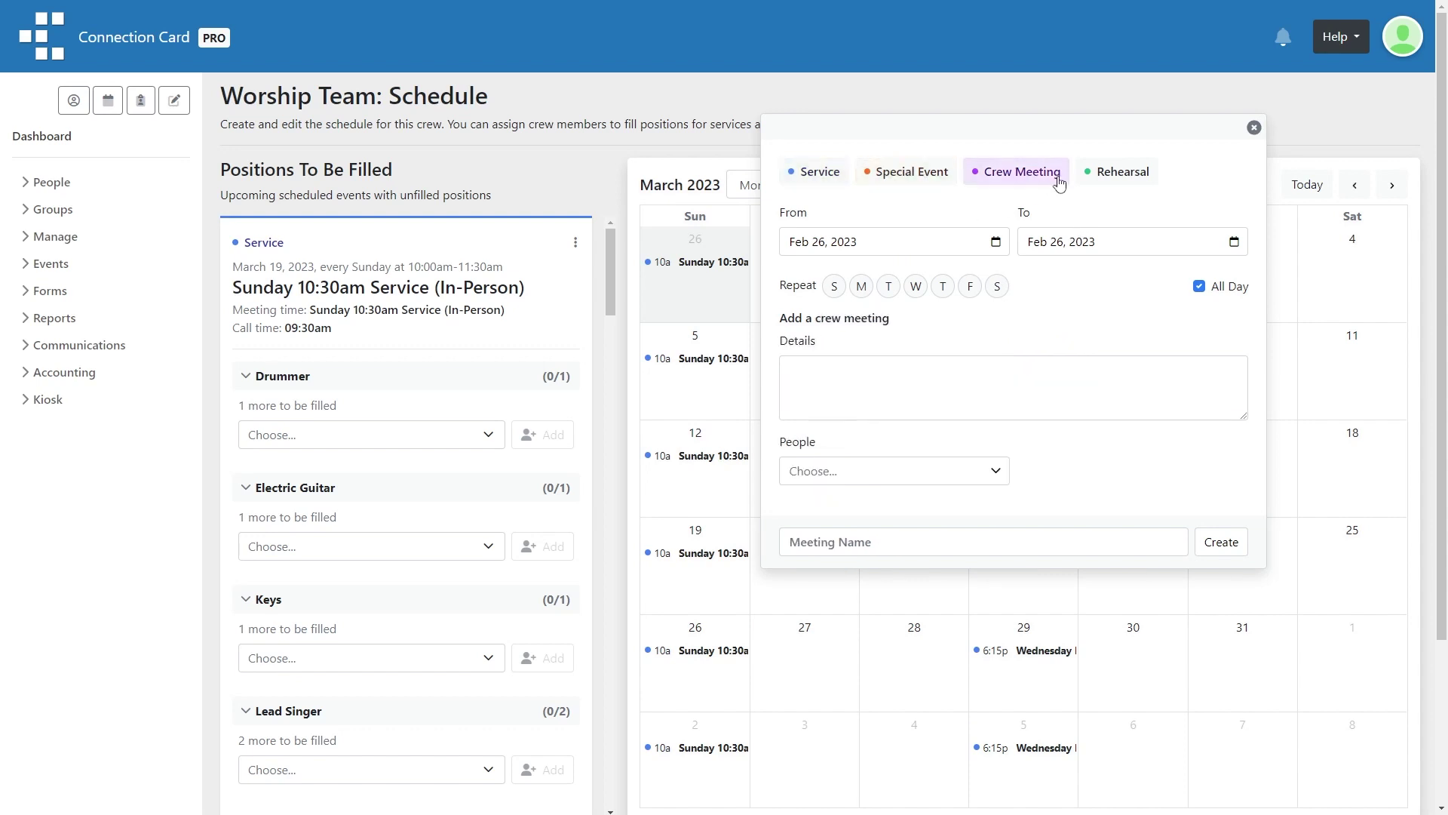
left_click(1095, 173)
left_click(821, 181)
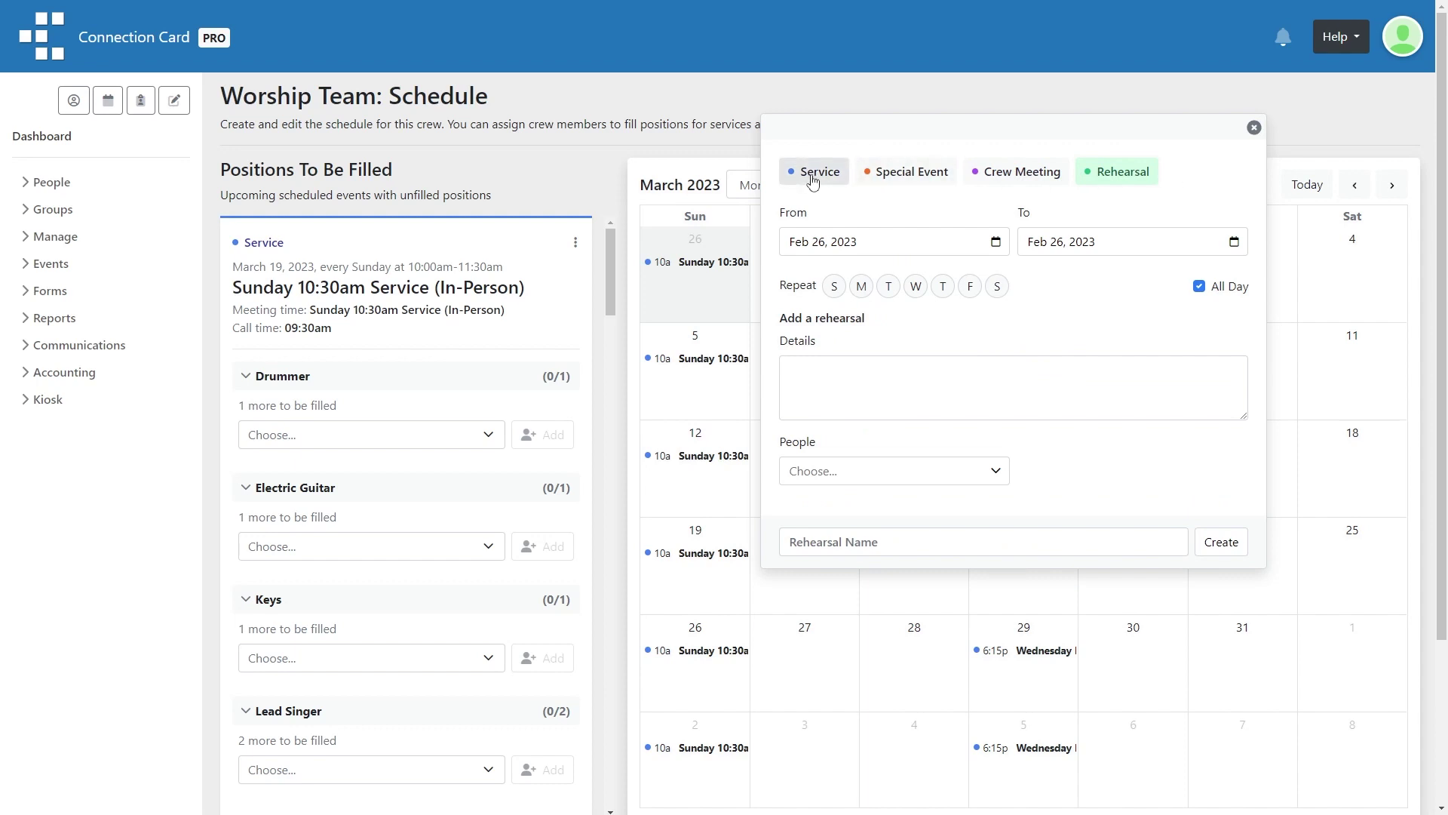
left_click(1200, 286)
left_click(938, 244)
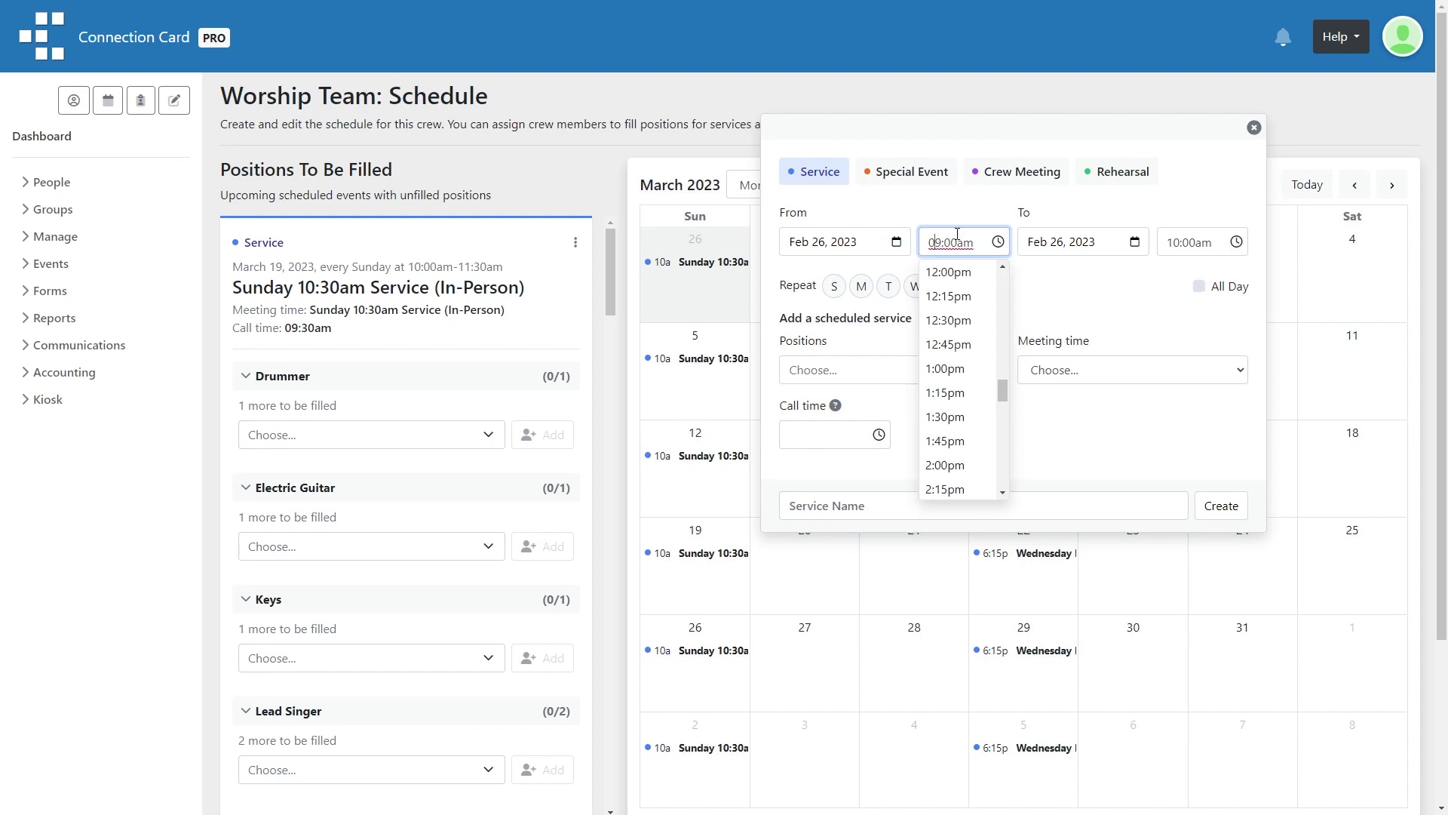
scroll(954, 408, "down", 4)
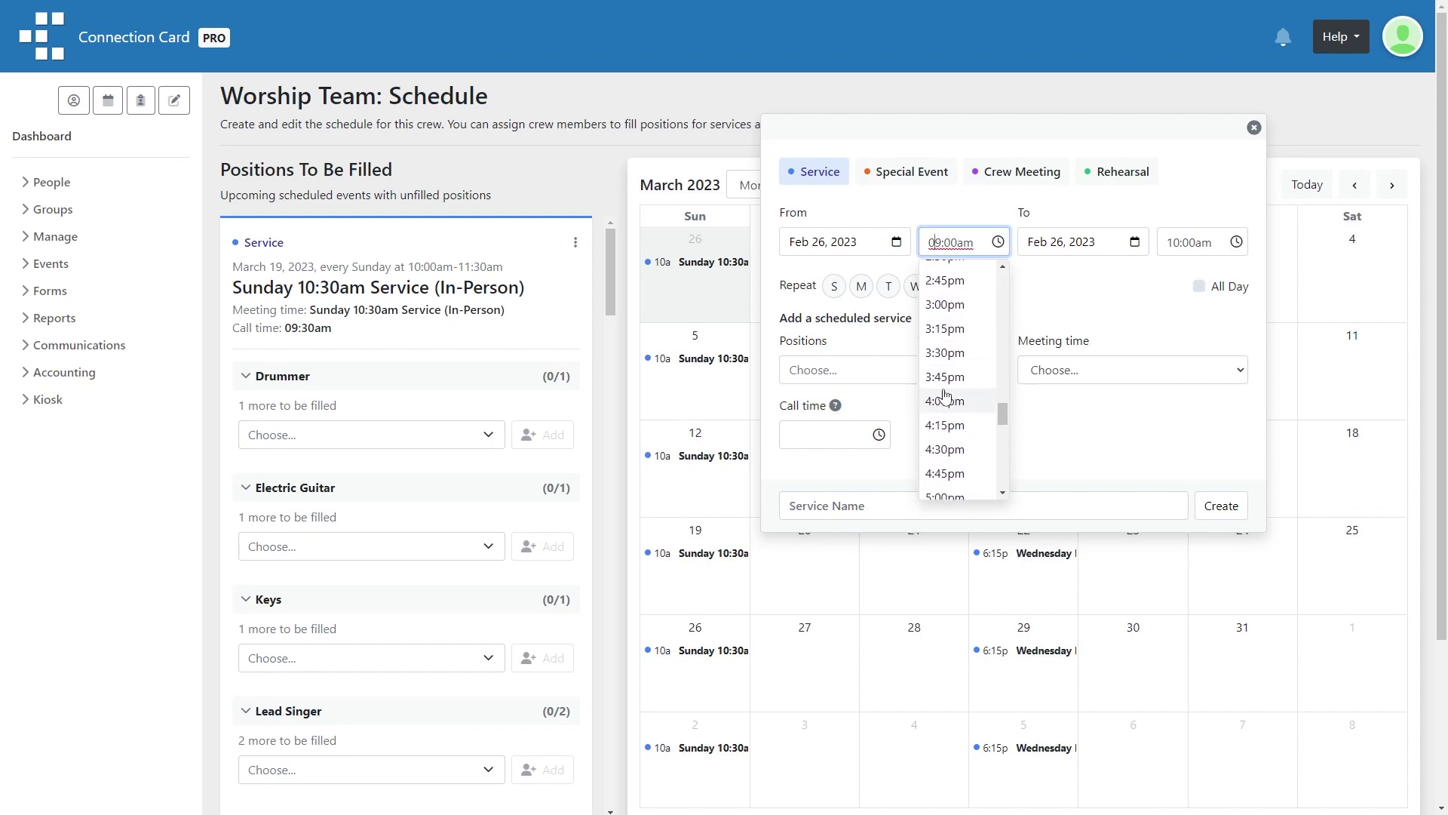
scroll(952, 452, "down", 2)
left_click(947, 472)
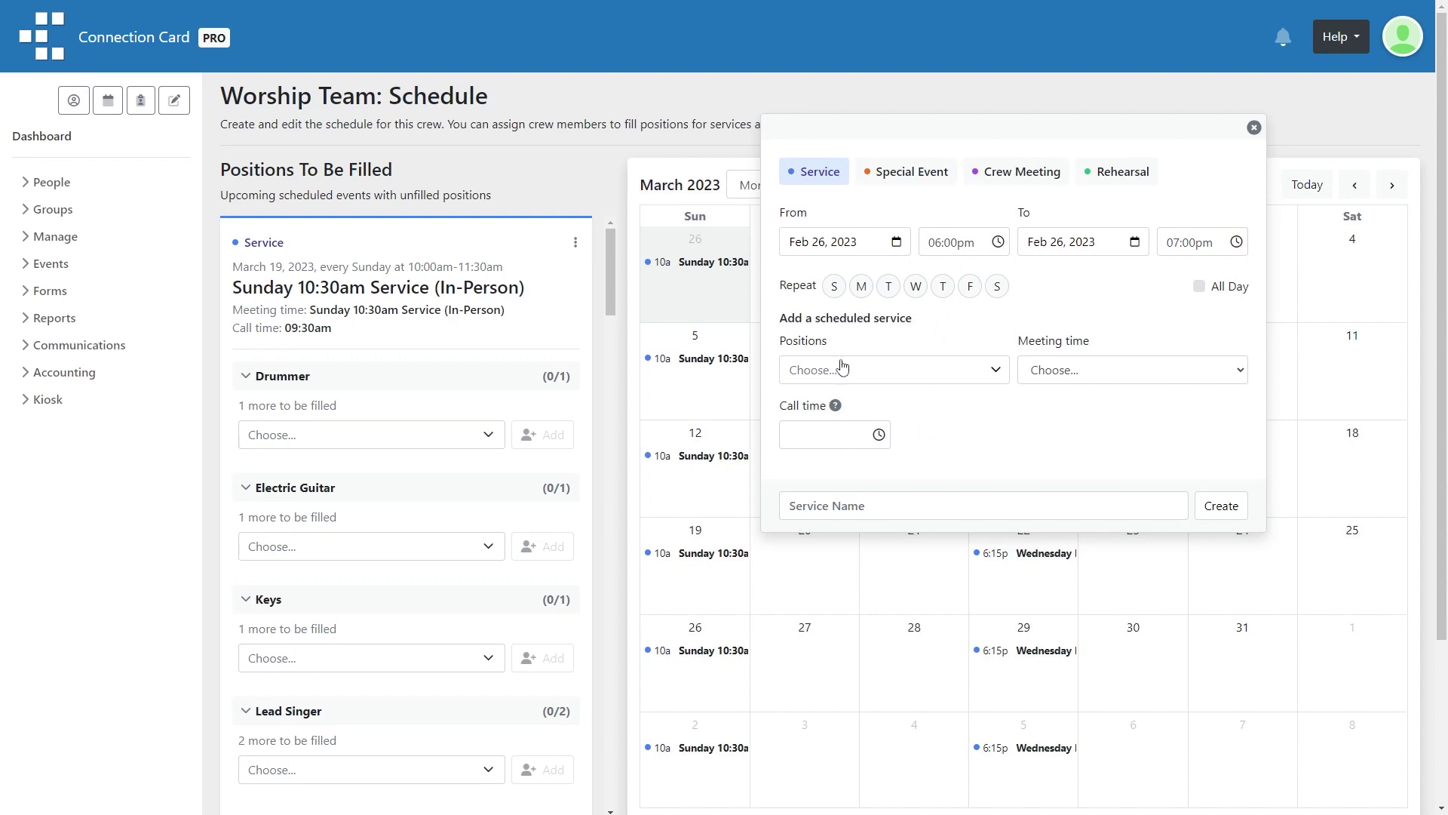
left_click(833, 286)
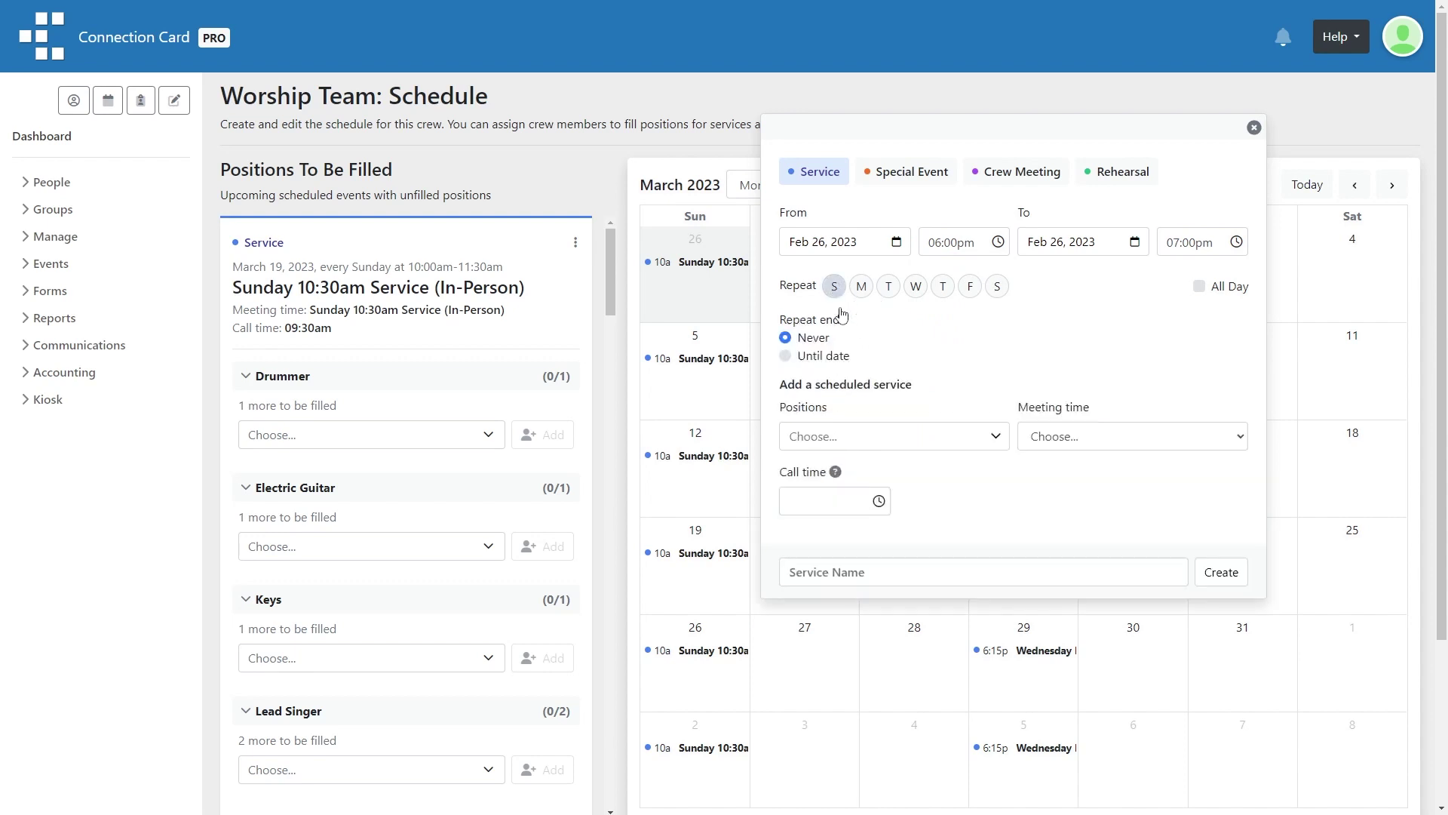
Require positions Keys 1, Lead Singer 2 and Bass Guitar 1 for the service
left_click(860, 438)
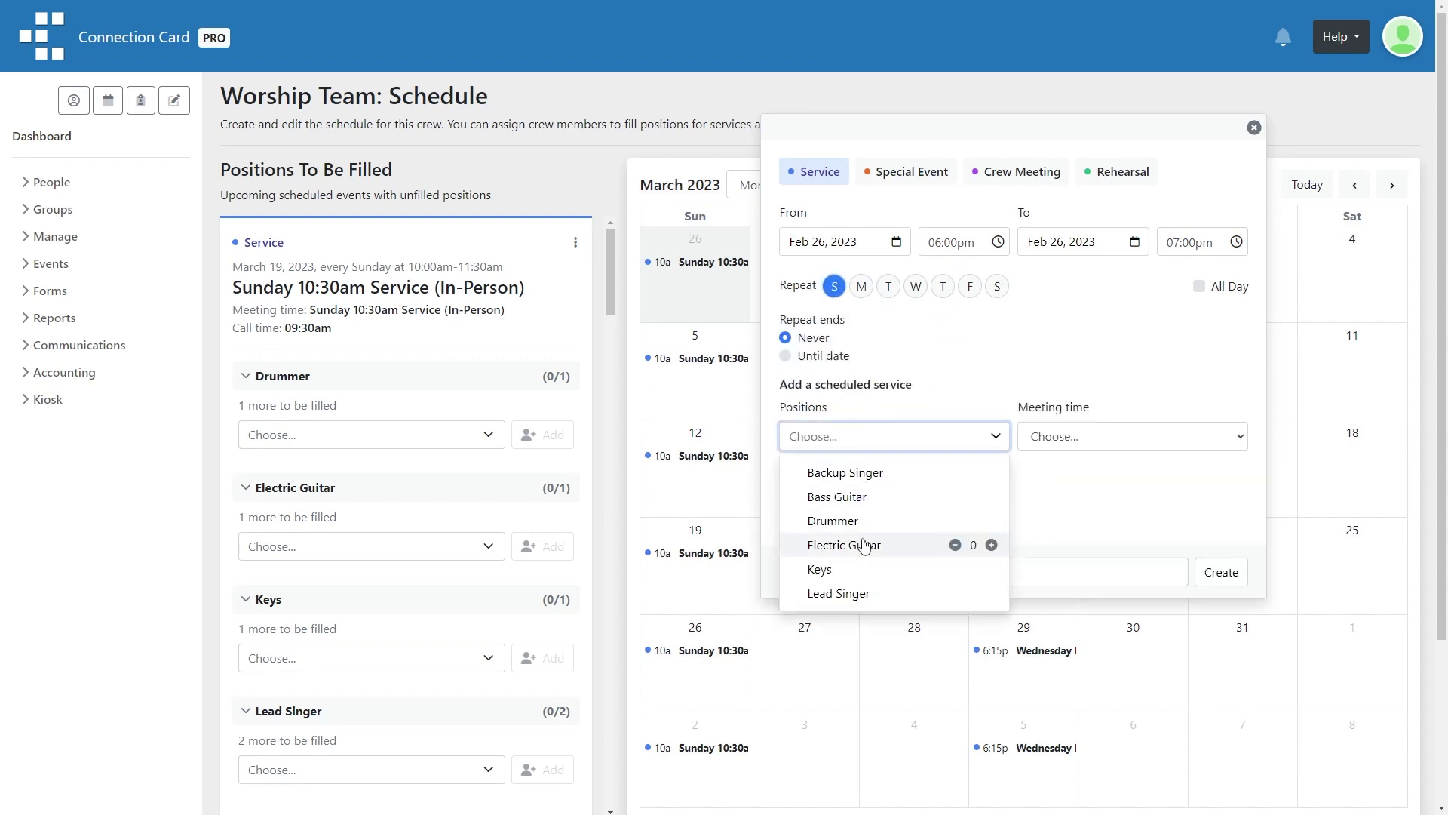
left_click(851, 570)
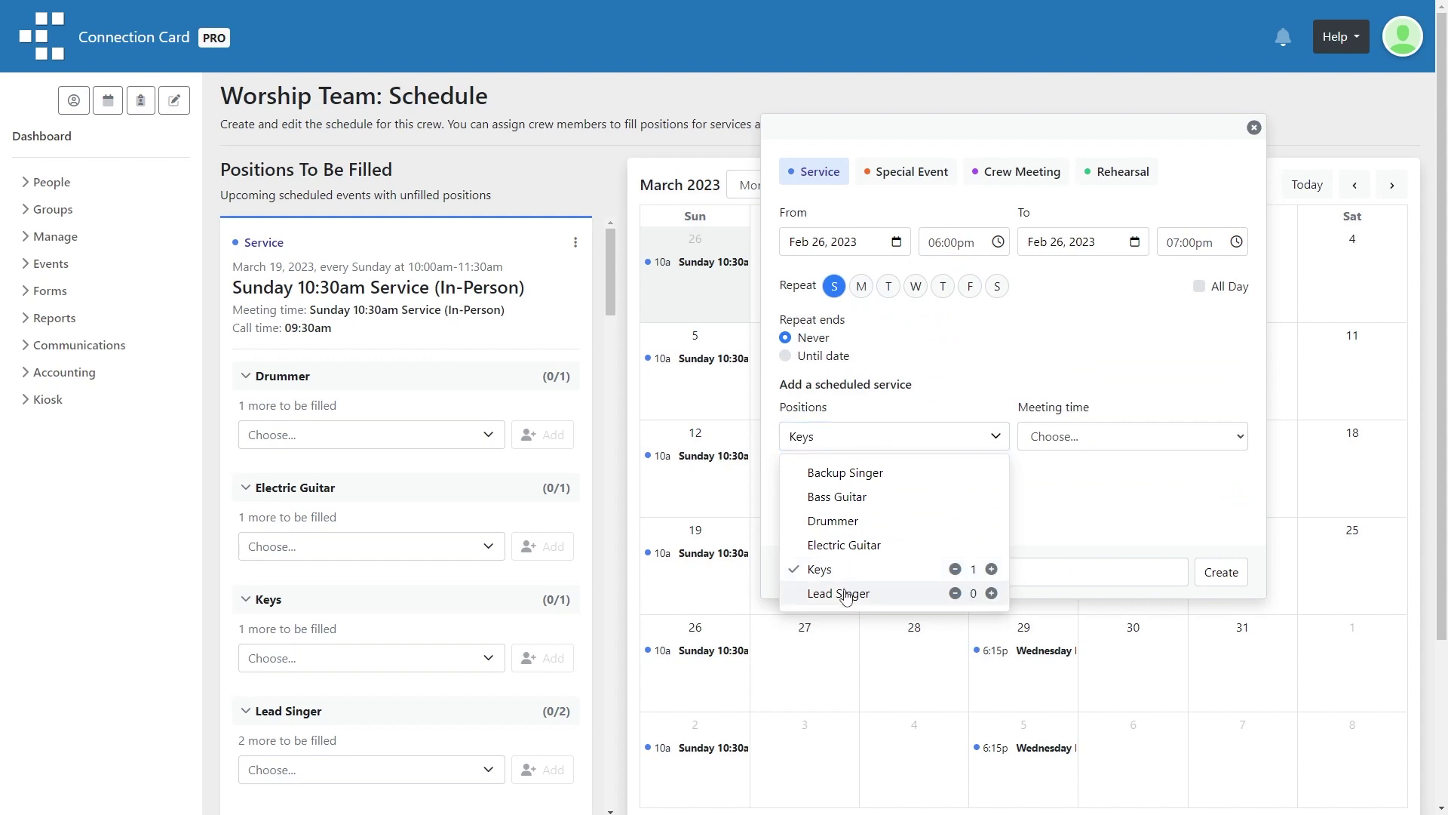
left_click(992, 593)
left_click(992, 593)
mouse_move(971, 546)
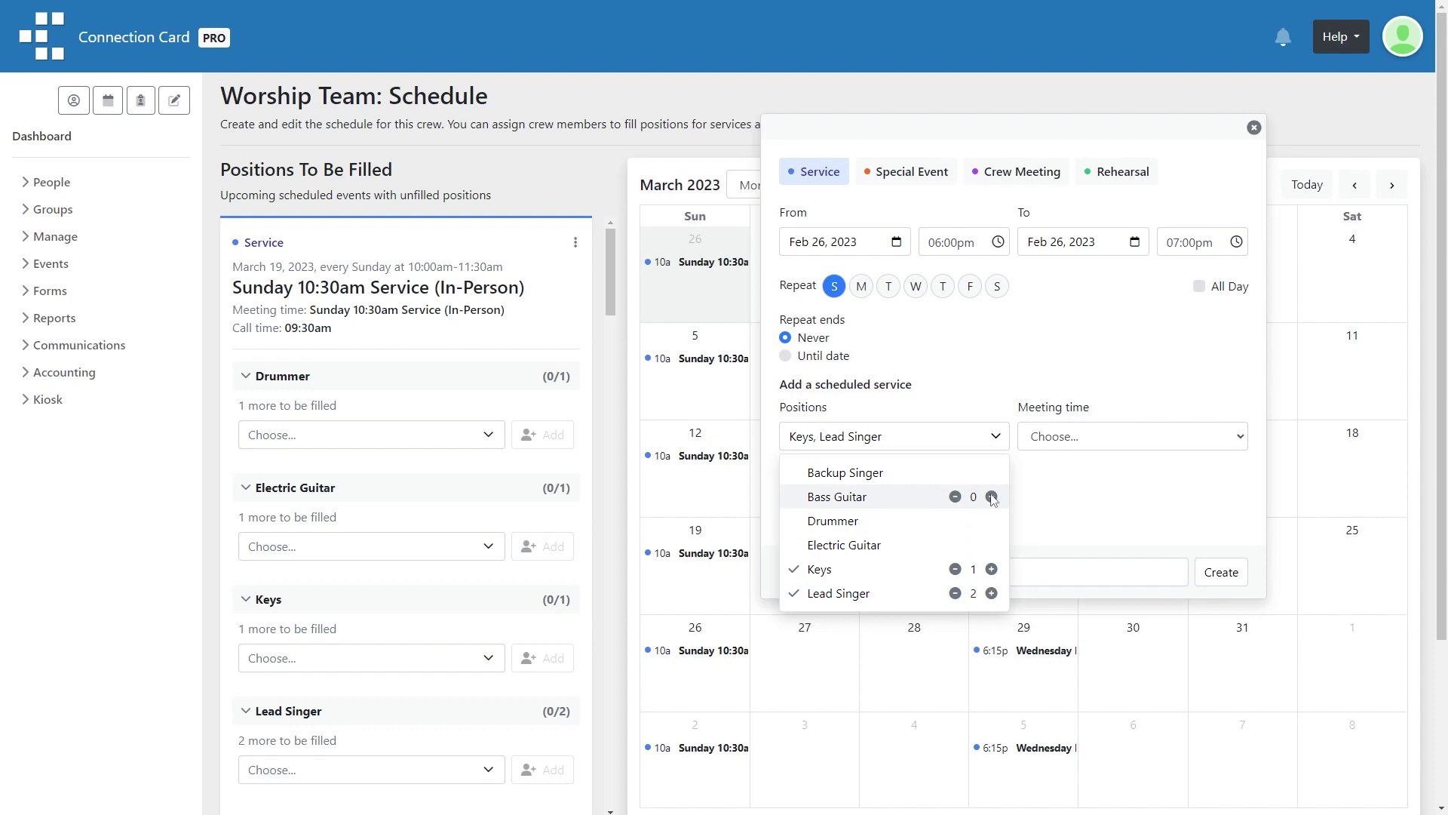
left_click(992, 496)
left_click(1084, 445)
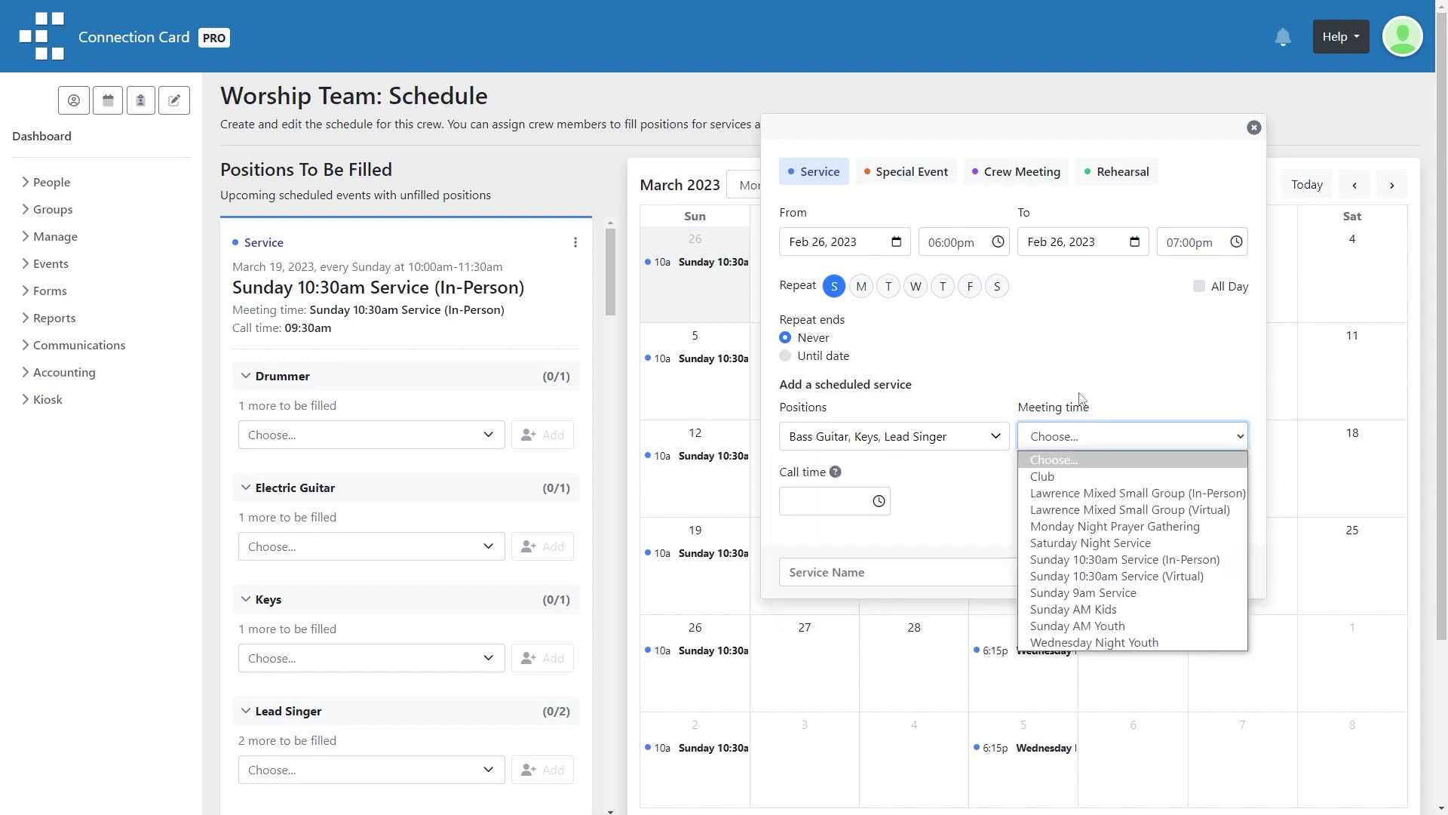
Set the call time to 4:45pm and name the service 'Evening Service'
left_click(1082, 400)
left_click(851, 503)
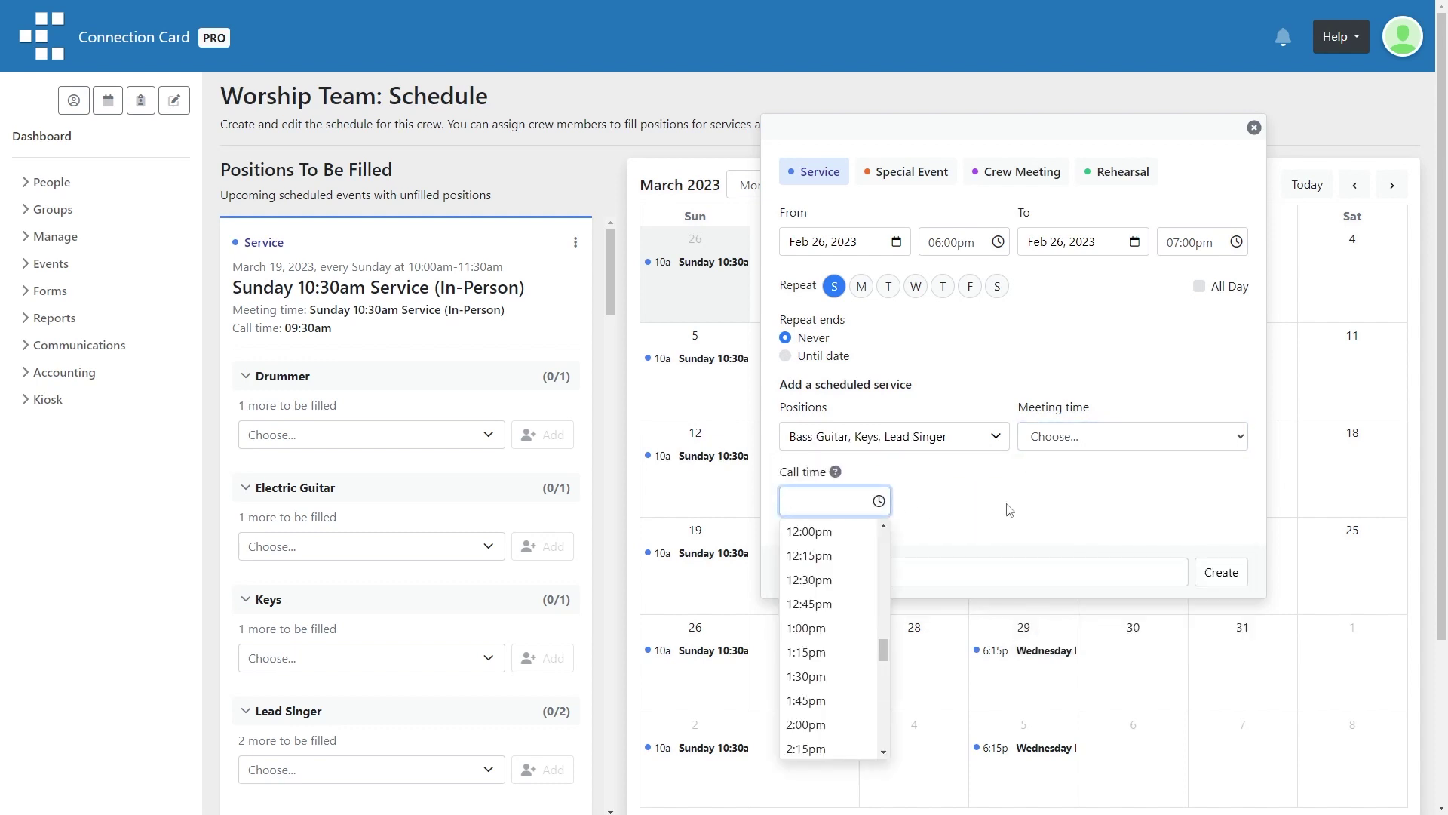
scroll(828, 653, "down", 3)
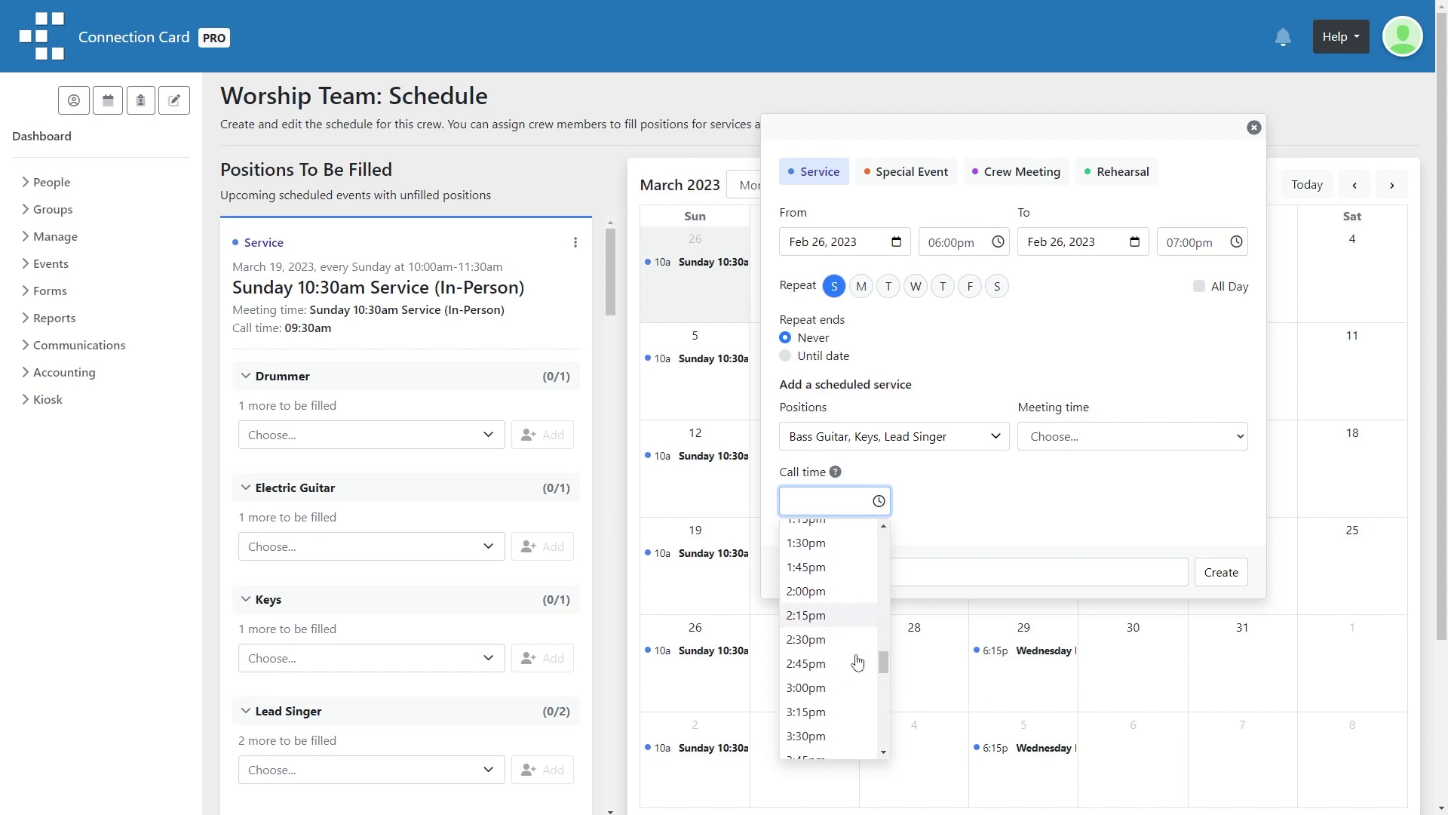
scroll(828, 653, "down", 2)
left_click(819, 689)
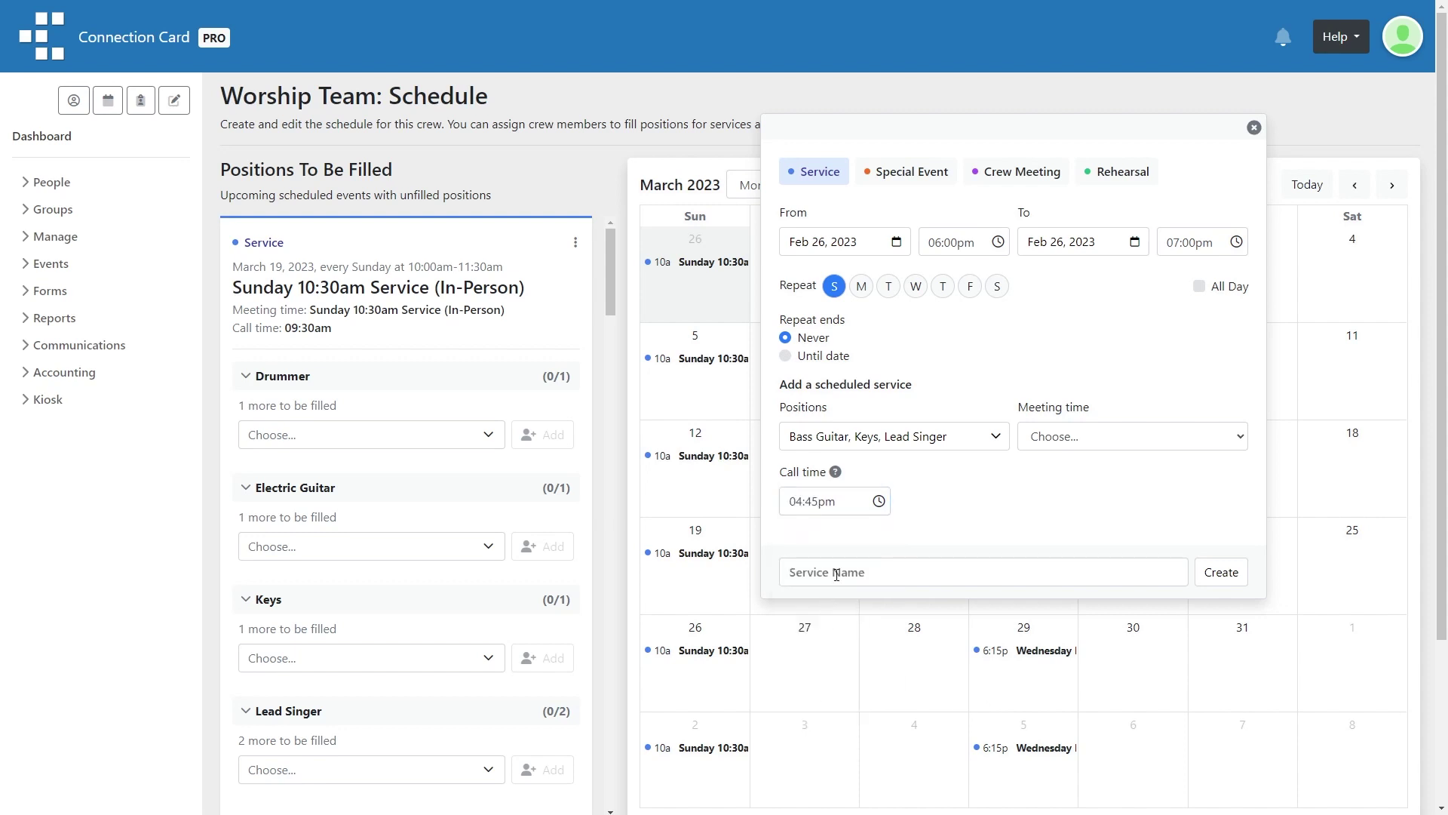
left_click(836, 572)
type("Evening Service")
Create the weekly Evening Service on the calendar
left_click(1222, 574)
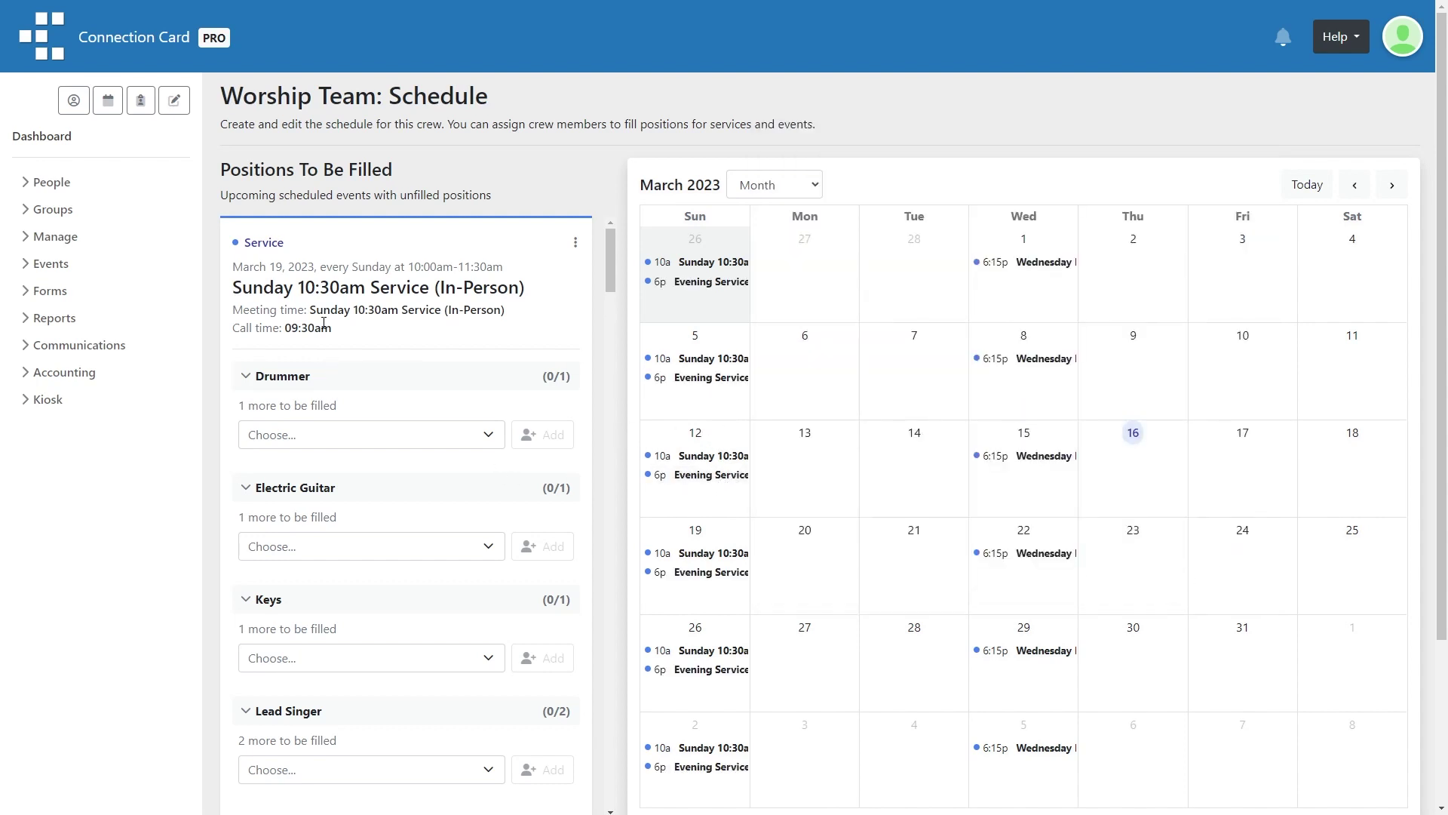
scroll(370, 354, "down", 1)
scroll(365, 355, "up", 1)
scroll(324, 349, "down", 1)
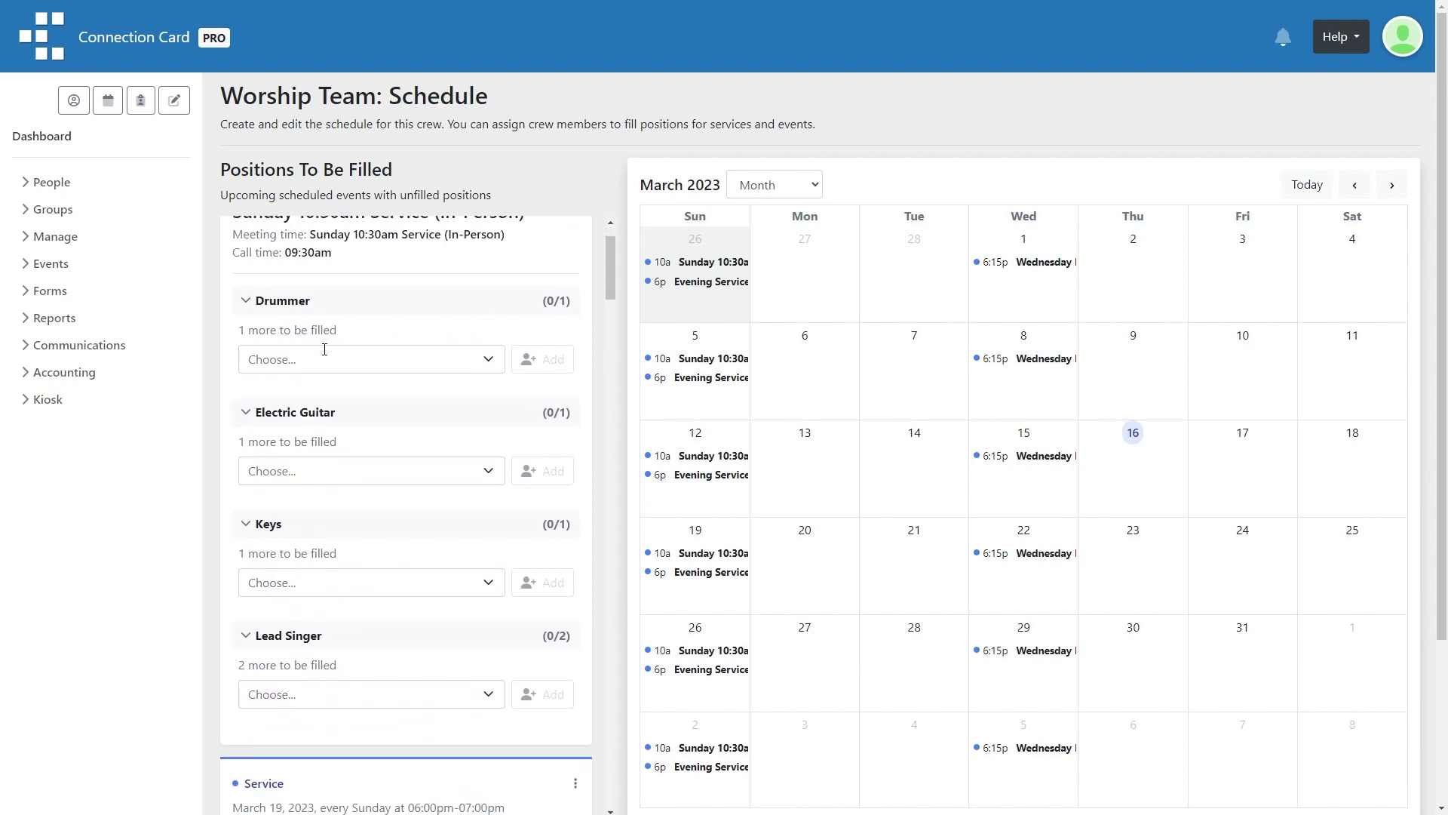
Assign crew members to the 10:30am Service's Drummer, Electric Guitar and Keys positions
left_click(321, 357)
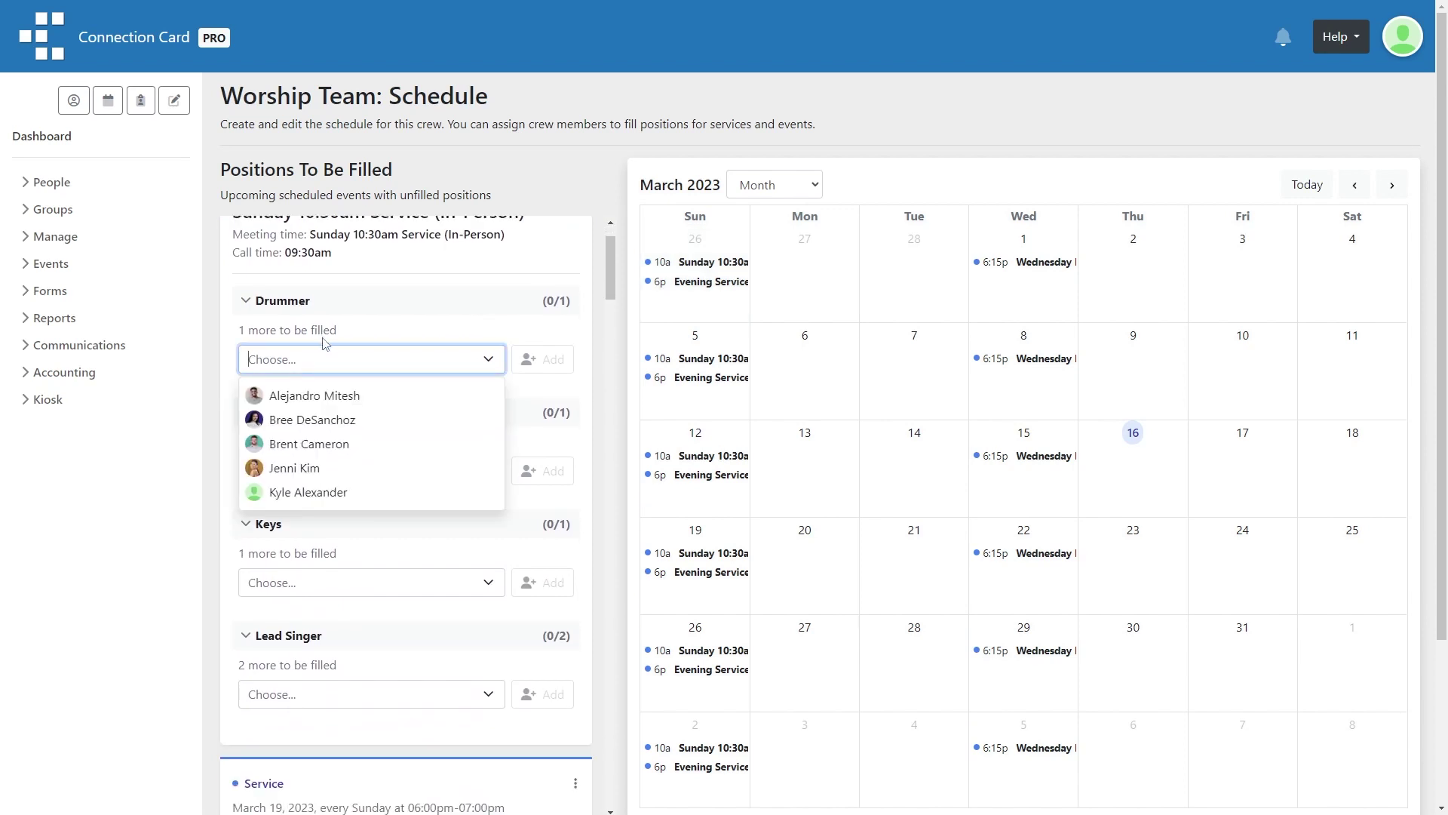
type("bren")
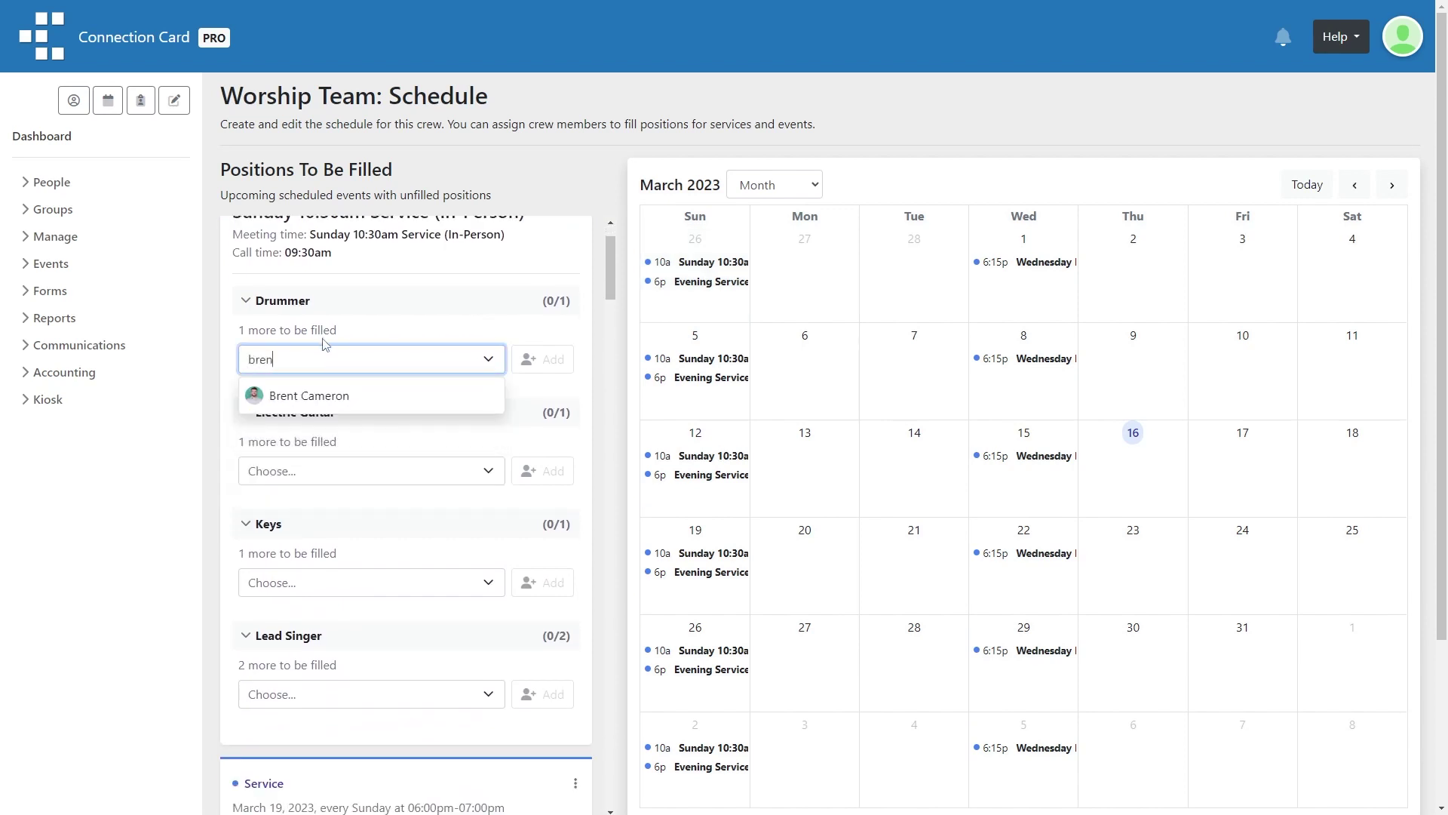
left_click(301, 394)
left_click(543, 365)
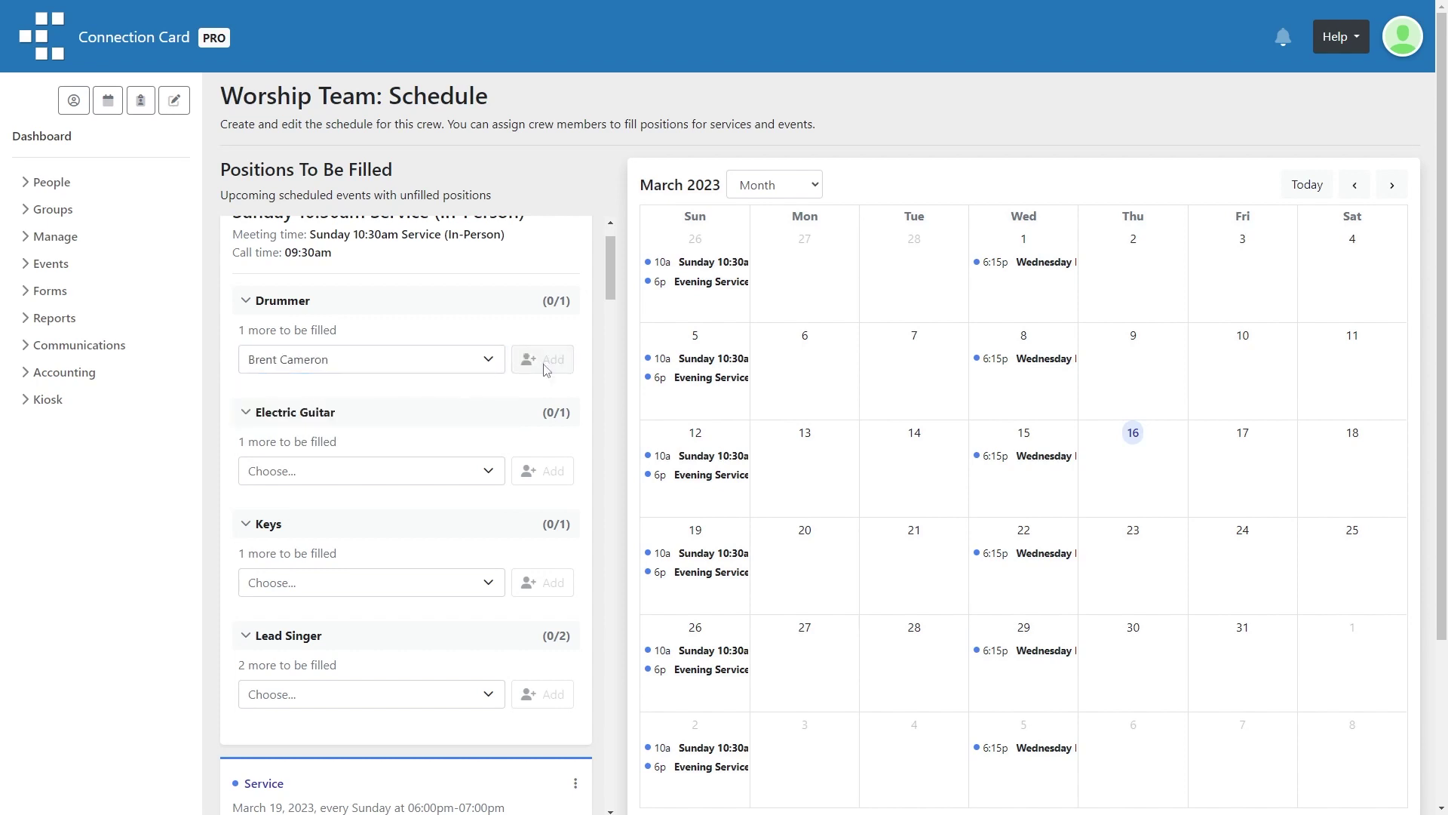
left_click(321, 404)
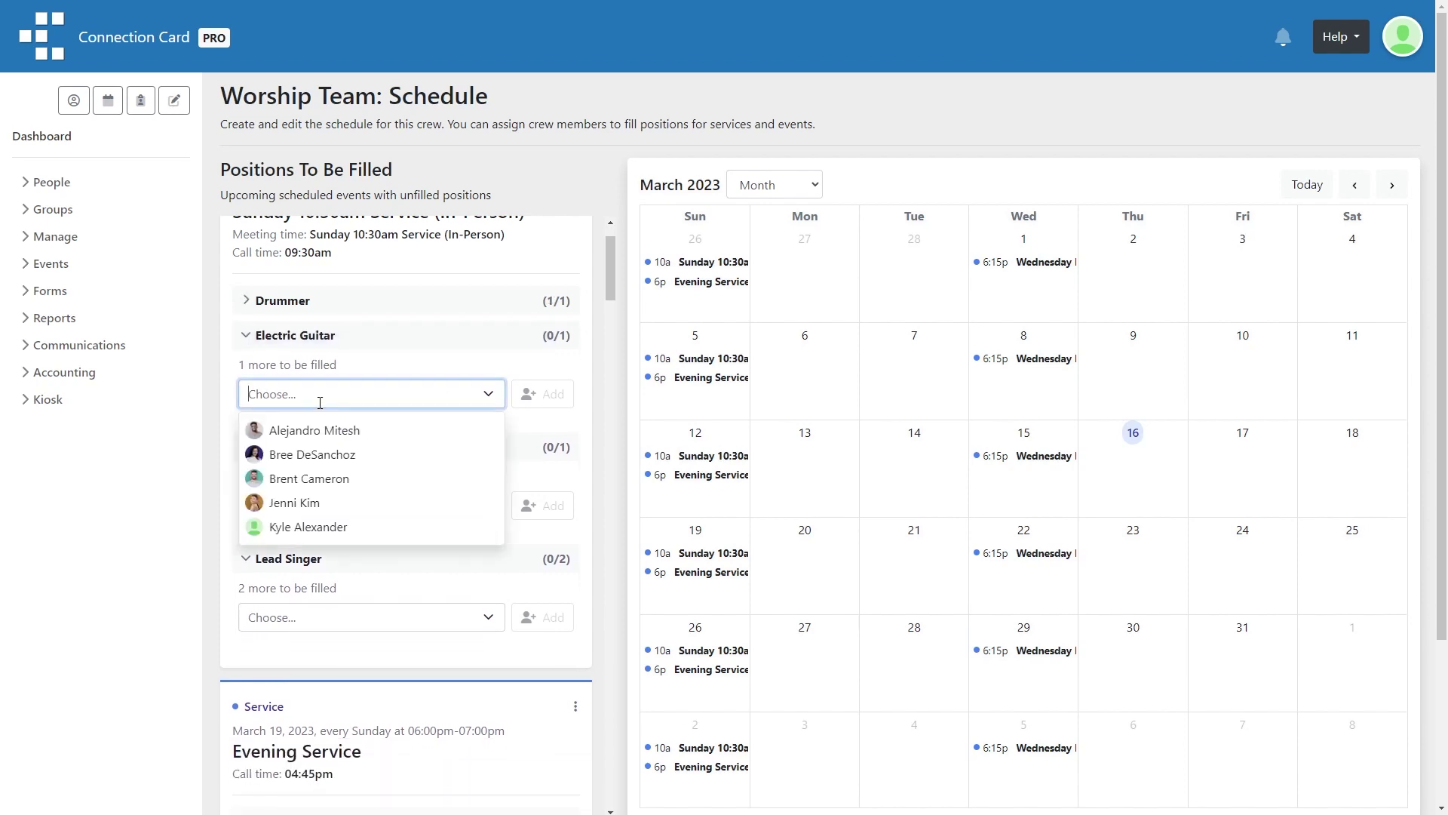
left_click(298, 501)
left_click(528, 394)
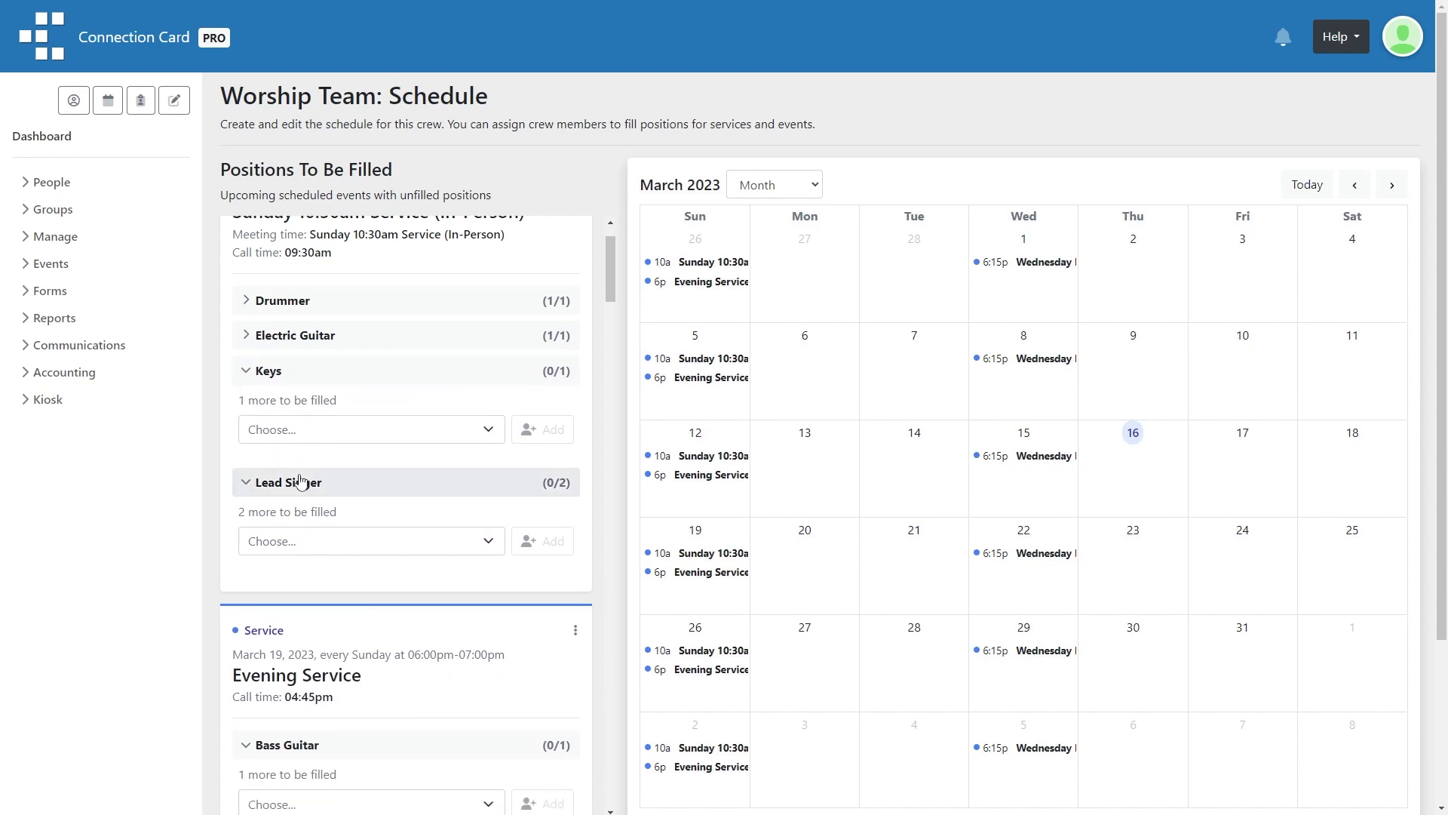
left_click(278, 429)
left_click(292, 465)
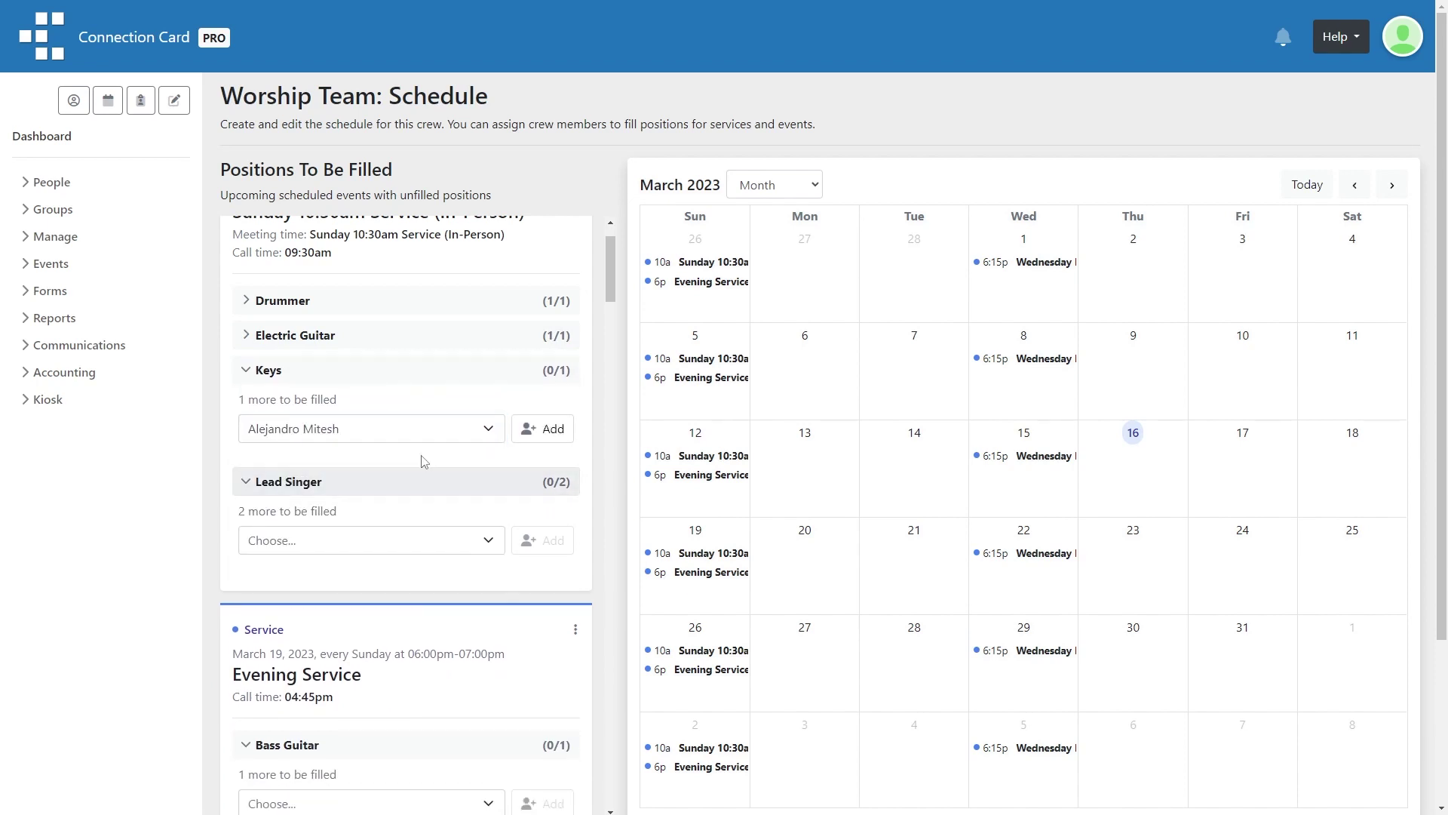
left_click(543, 429)
Assign crew members to both Lead Singer slots of the 10:30am Service
left_click(314, 470)
left_click(303, 535)
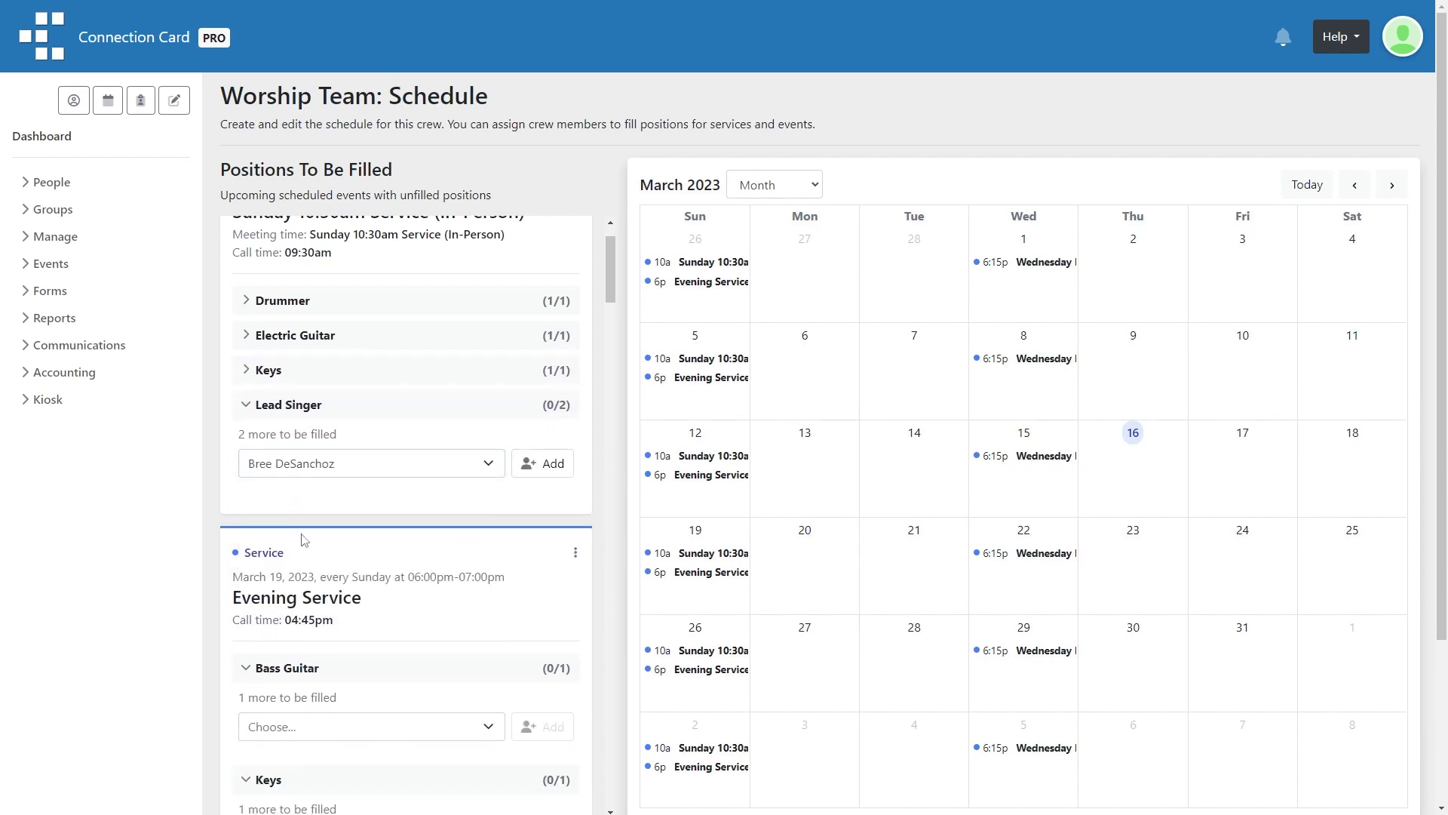
left_click(529, 463)
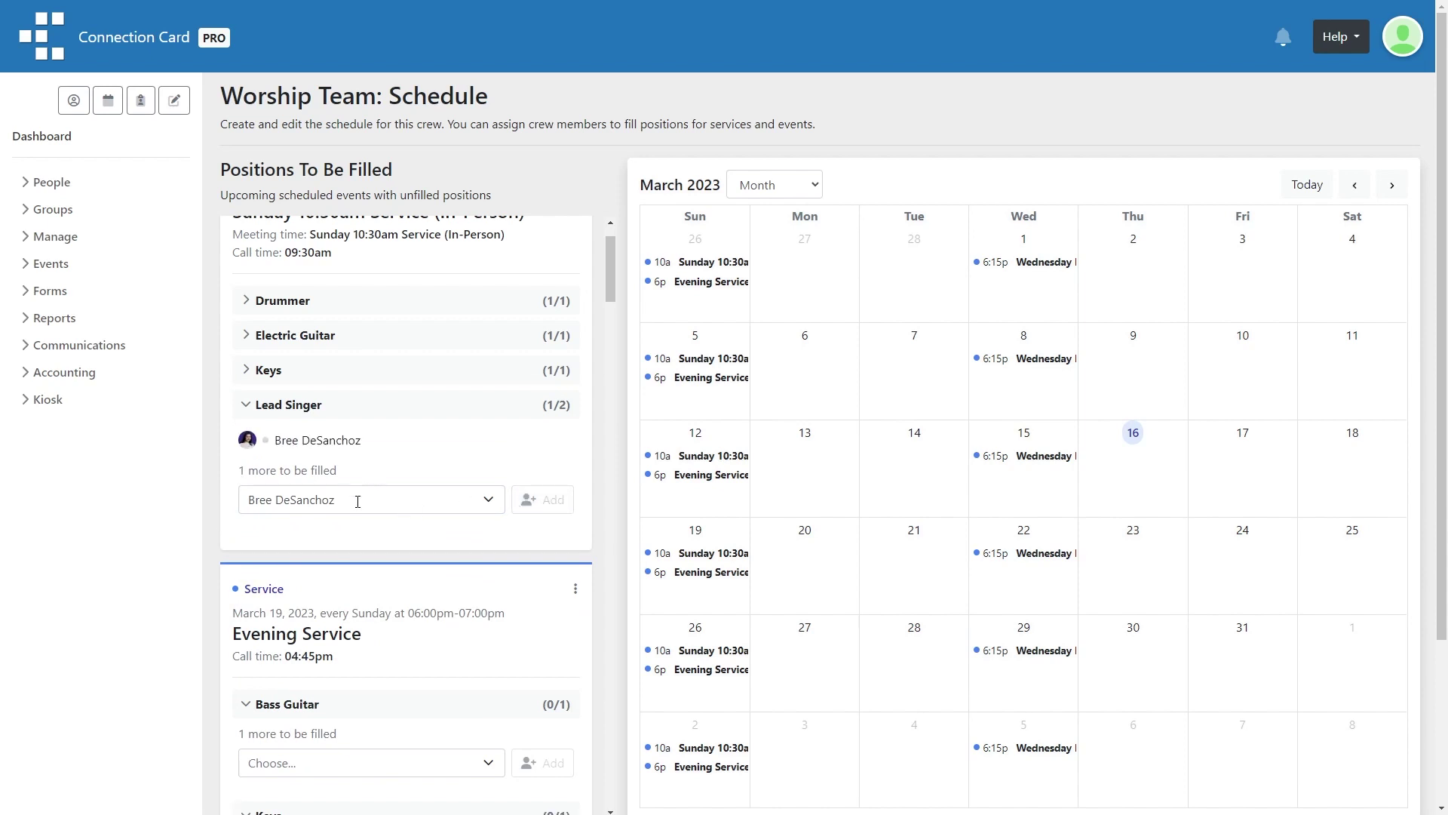
left_click(358, 502)
left_click(331, 533)
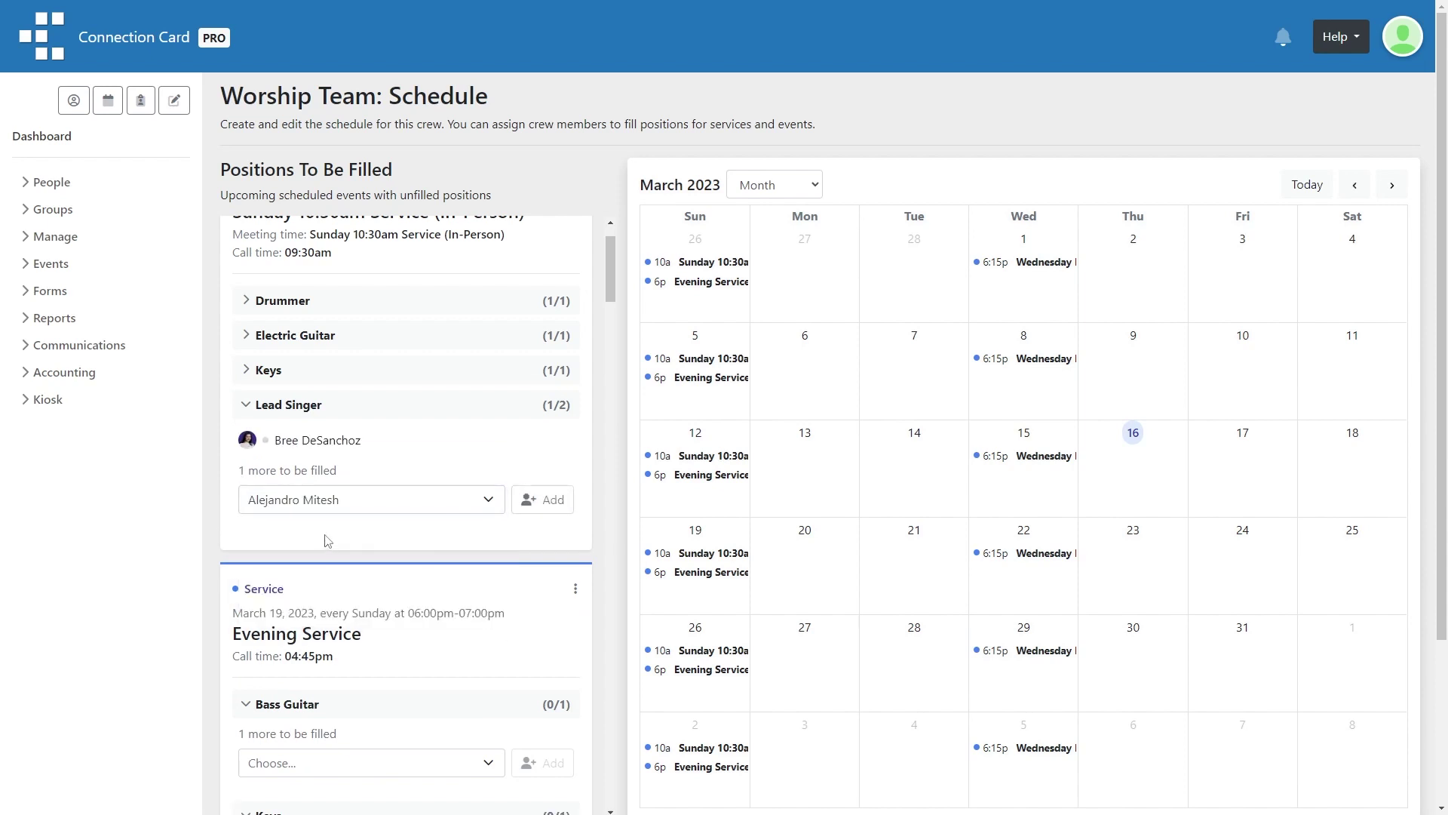
left_click(539, 490)
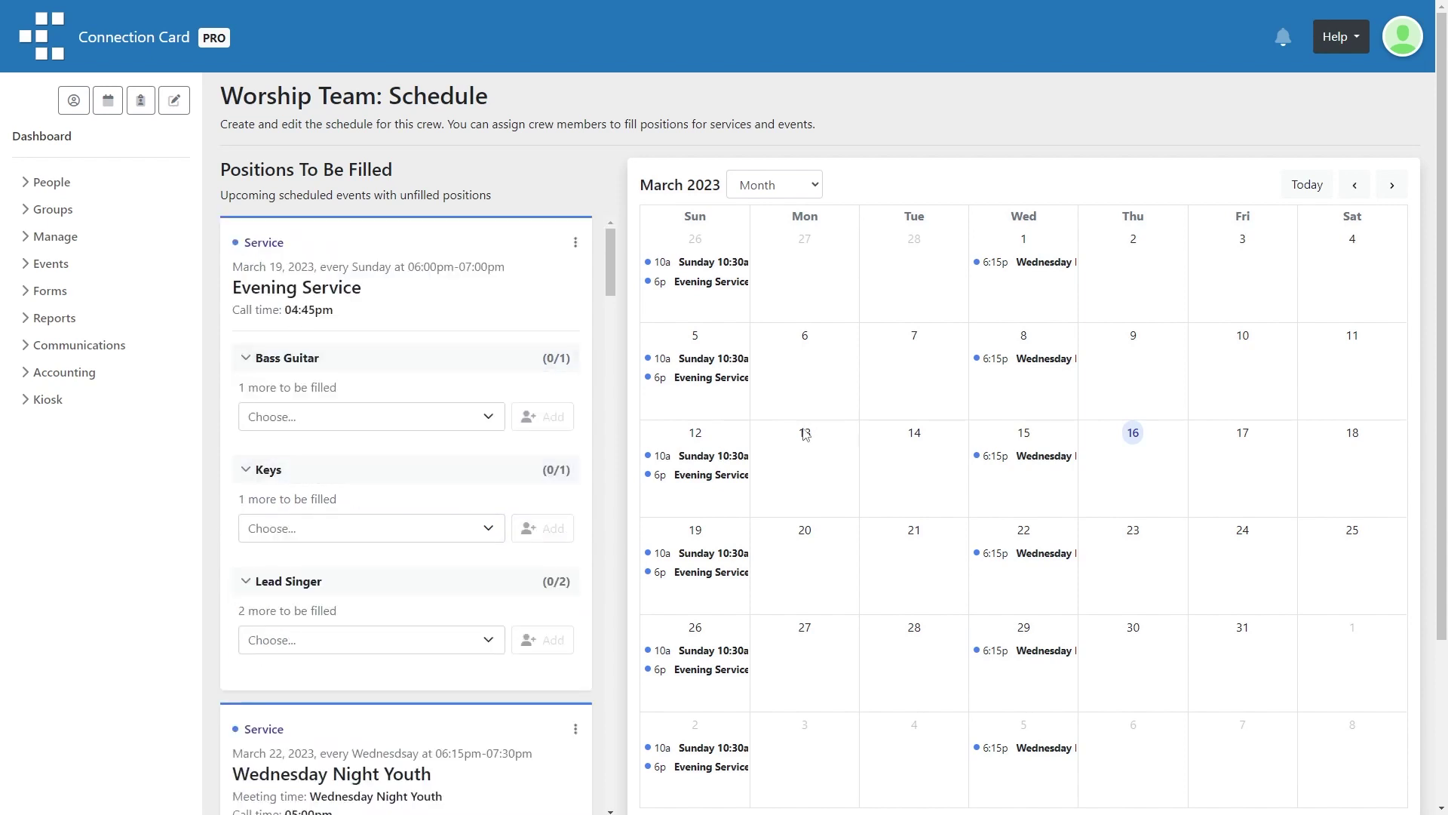
left_click(709, 553)
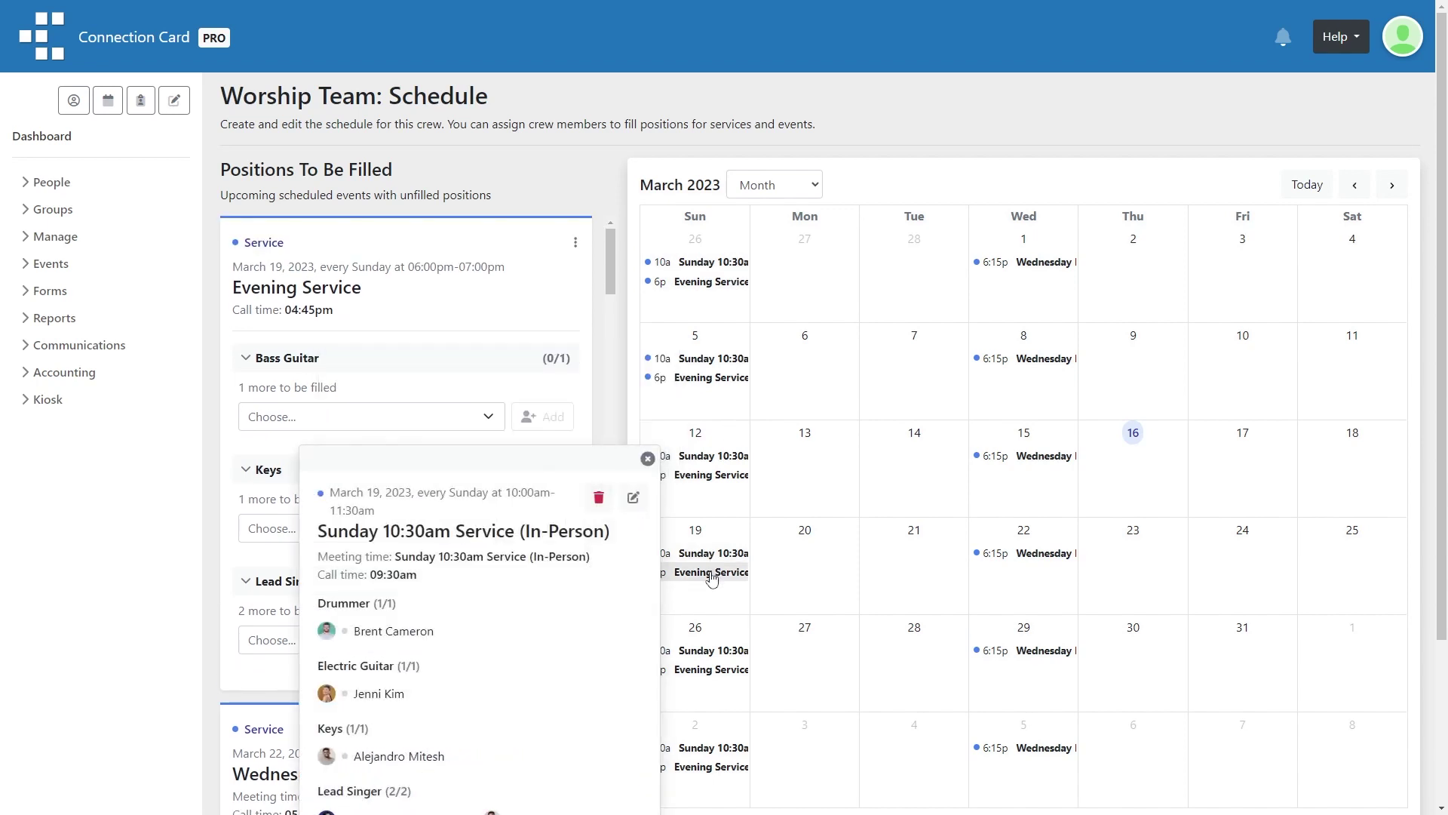
scroll(712, 577, "down", 2)
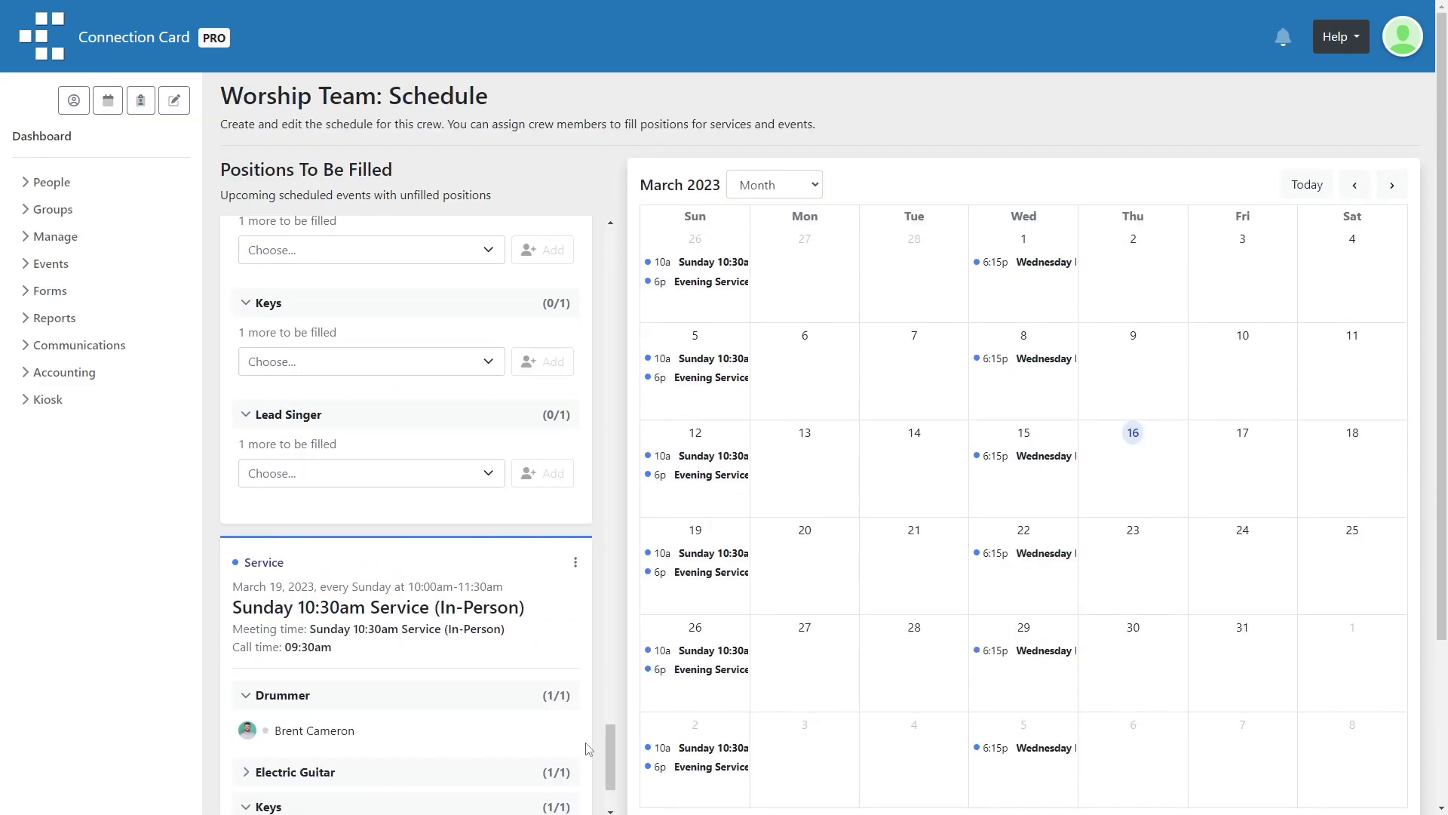
left_click(605, 744)
scroll(605, 745, "down", 10)
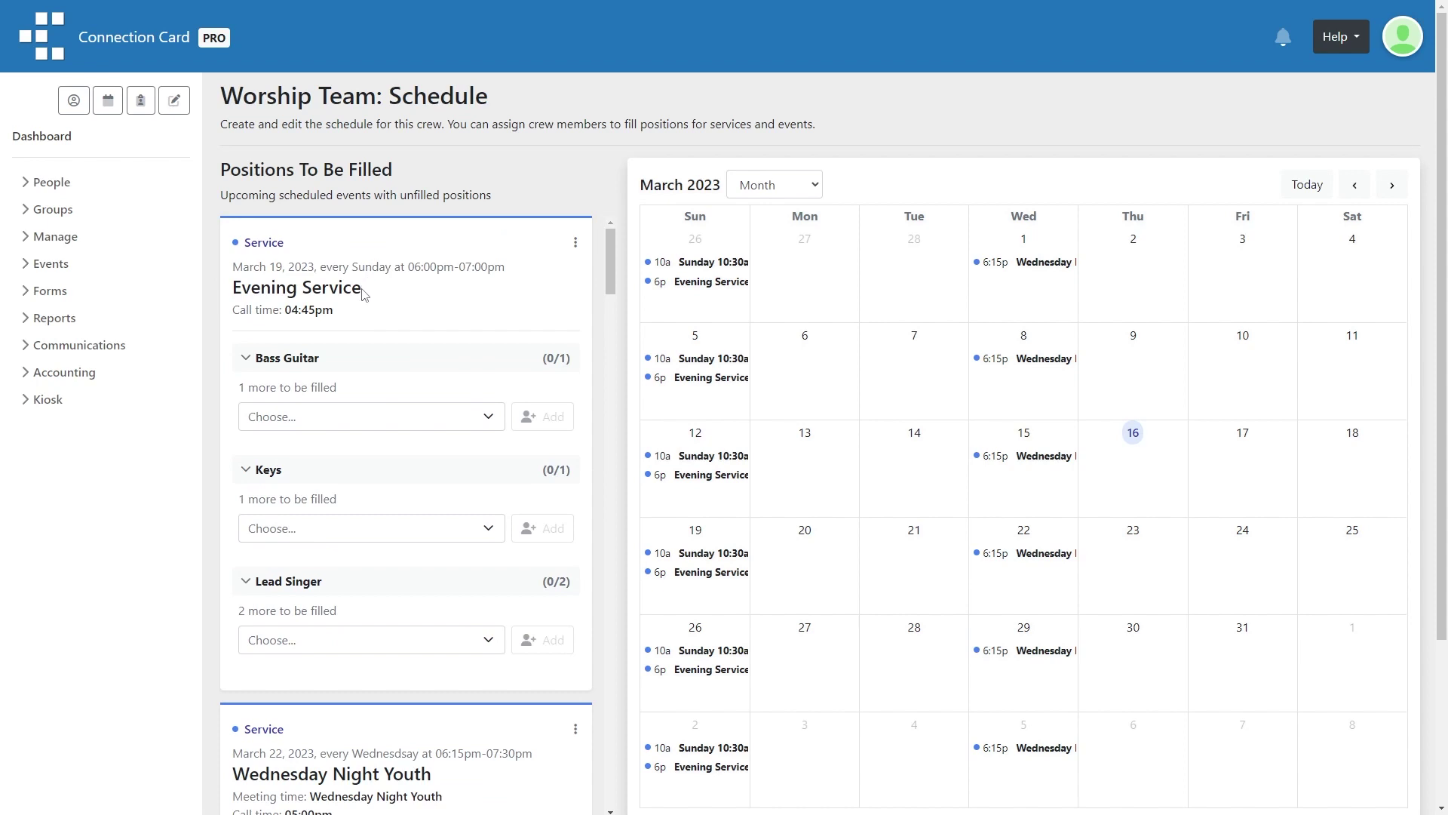
scroll(366, 298, "down", 2)
scroll(368, 309, "up", 2)
Browse the March 5 services and the March 8 and 15 Wednesday Night Youth details
left_click(692, 377)
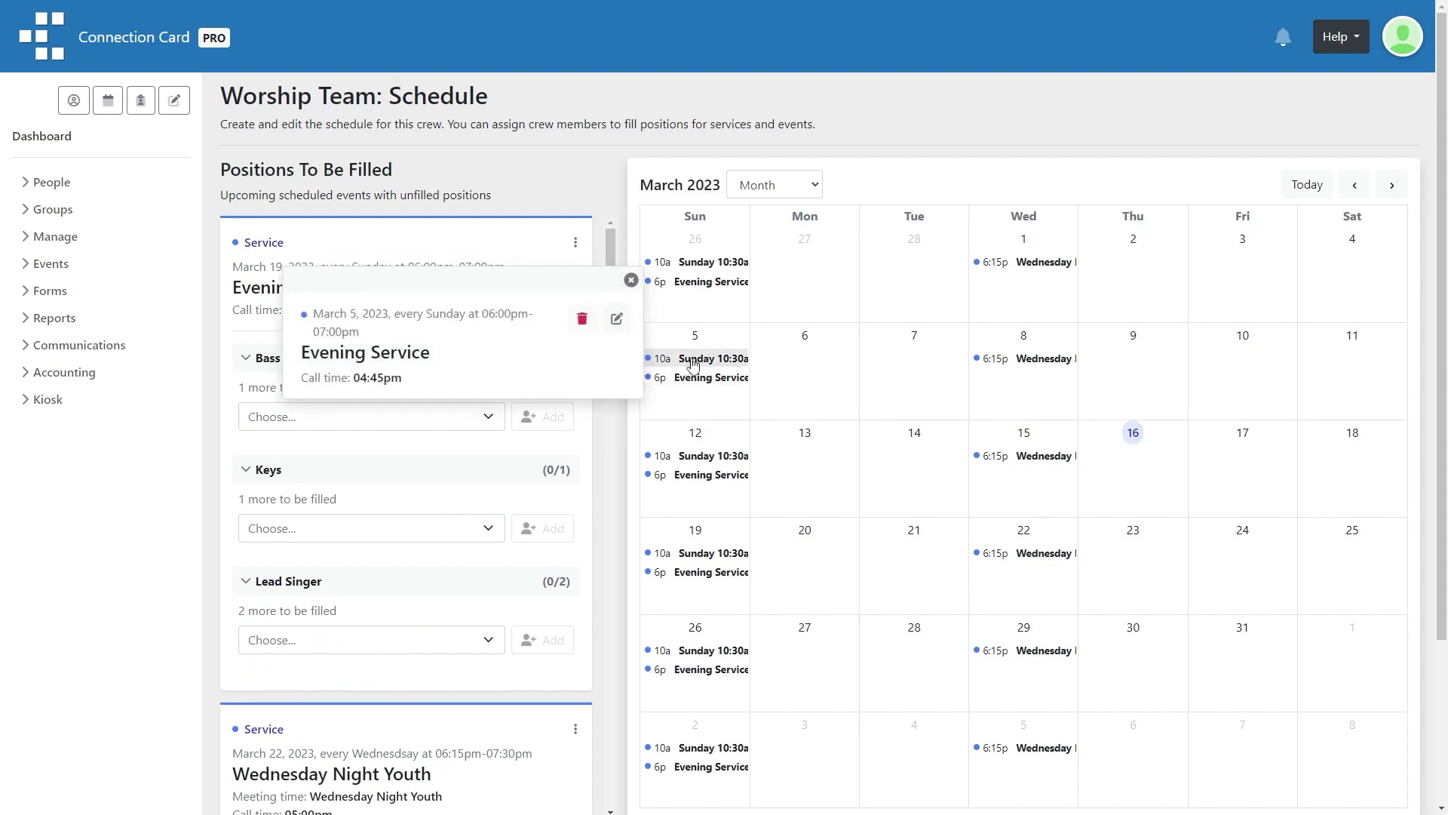
left_click(693, 360)
left_click(1020, 359)
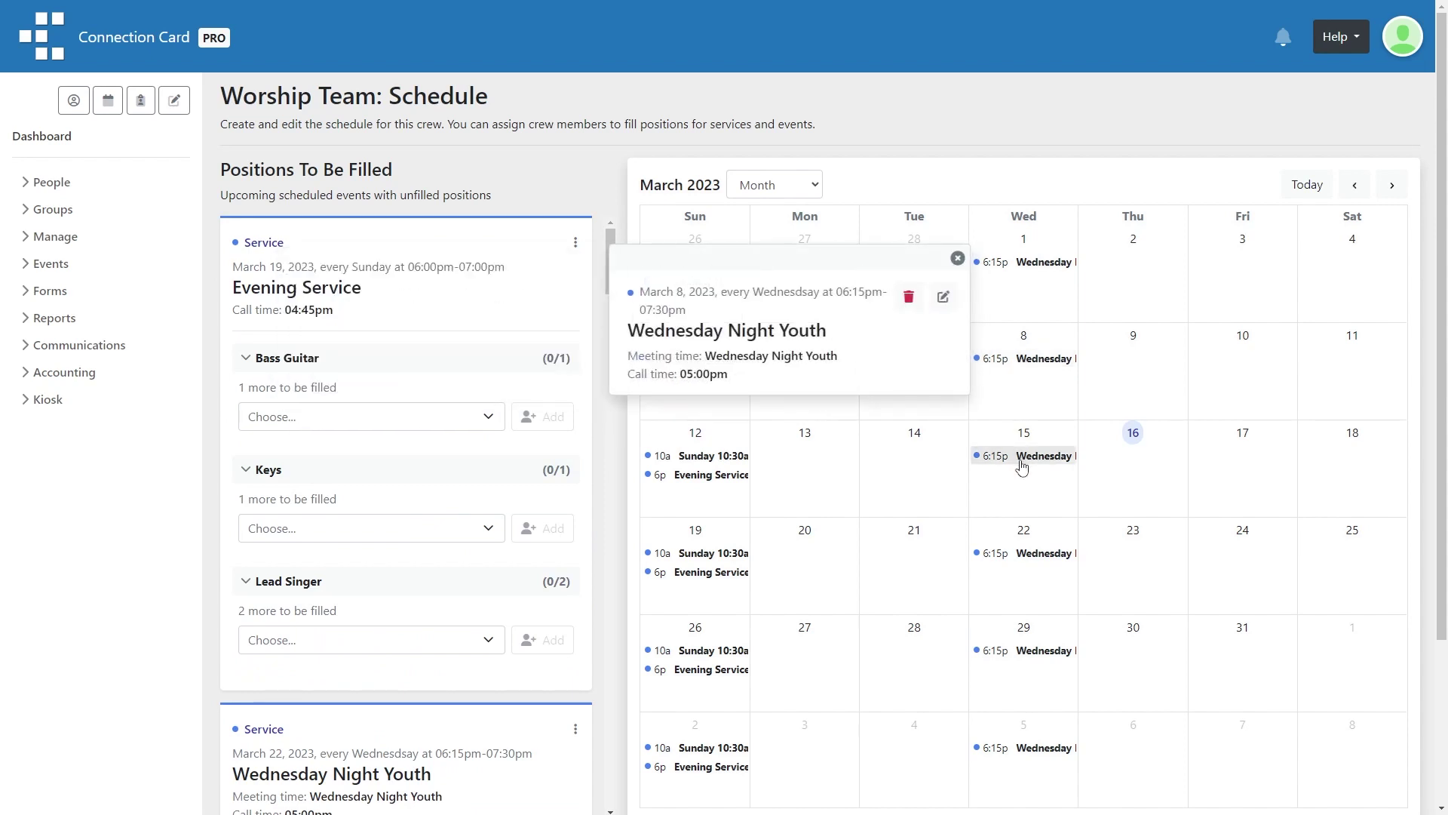
left_click(1022, 466)
left_click(712, 537)
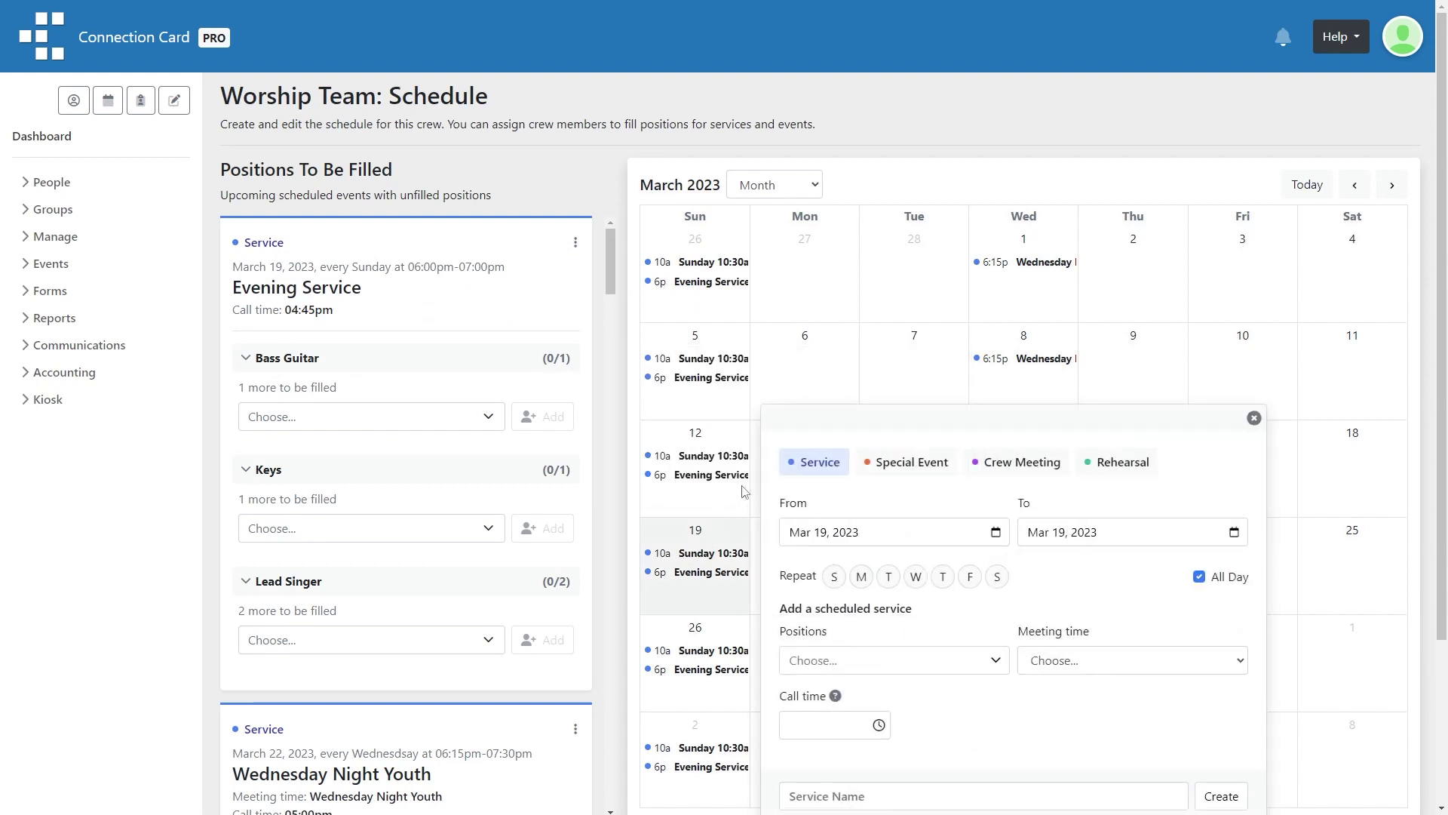
left_click(743, 486)
View the March 12 and March 19 Sunday 10:30am Service details with assigned crew
left_click(732, 461)
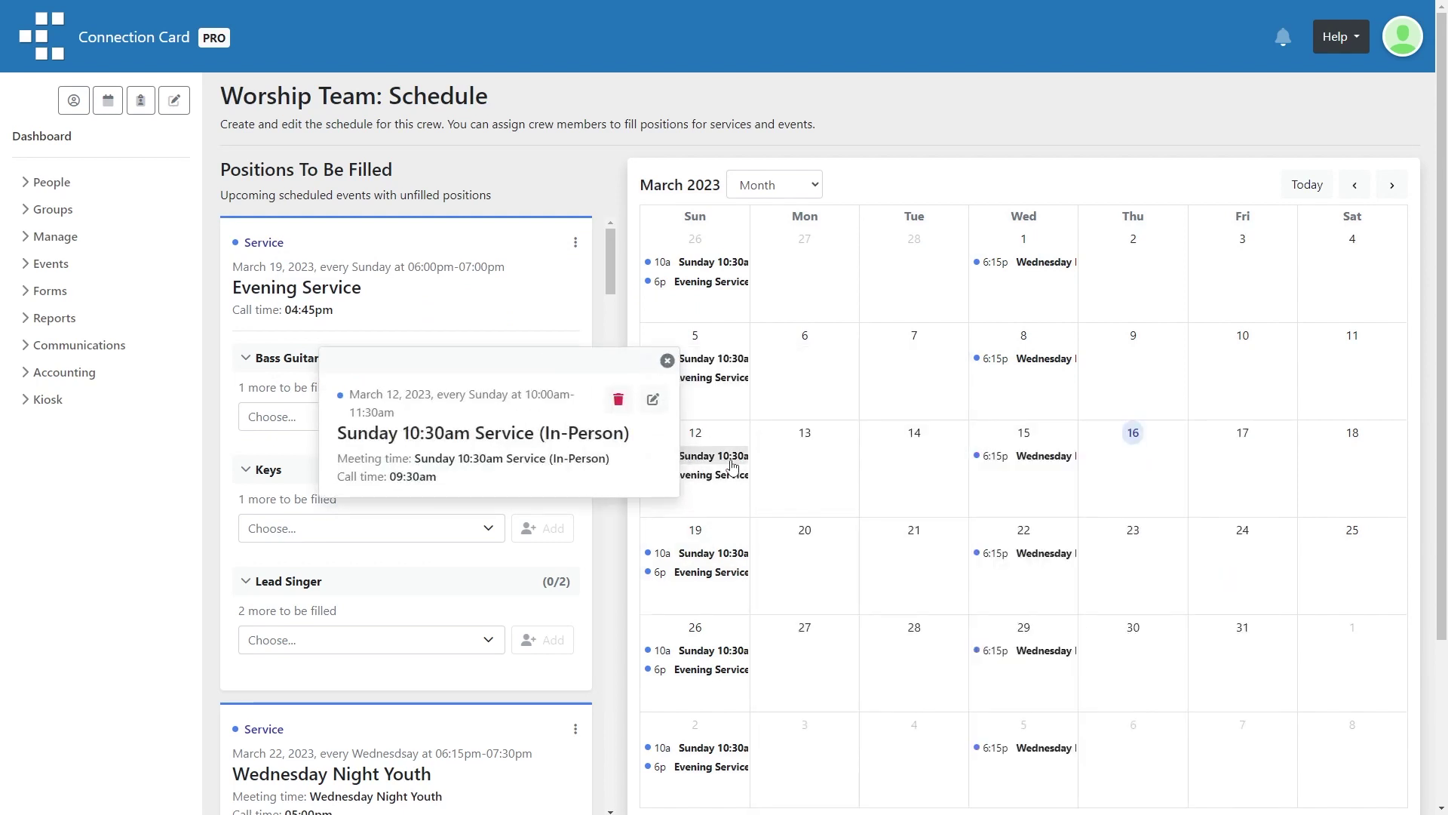
left_click(709, 553)
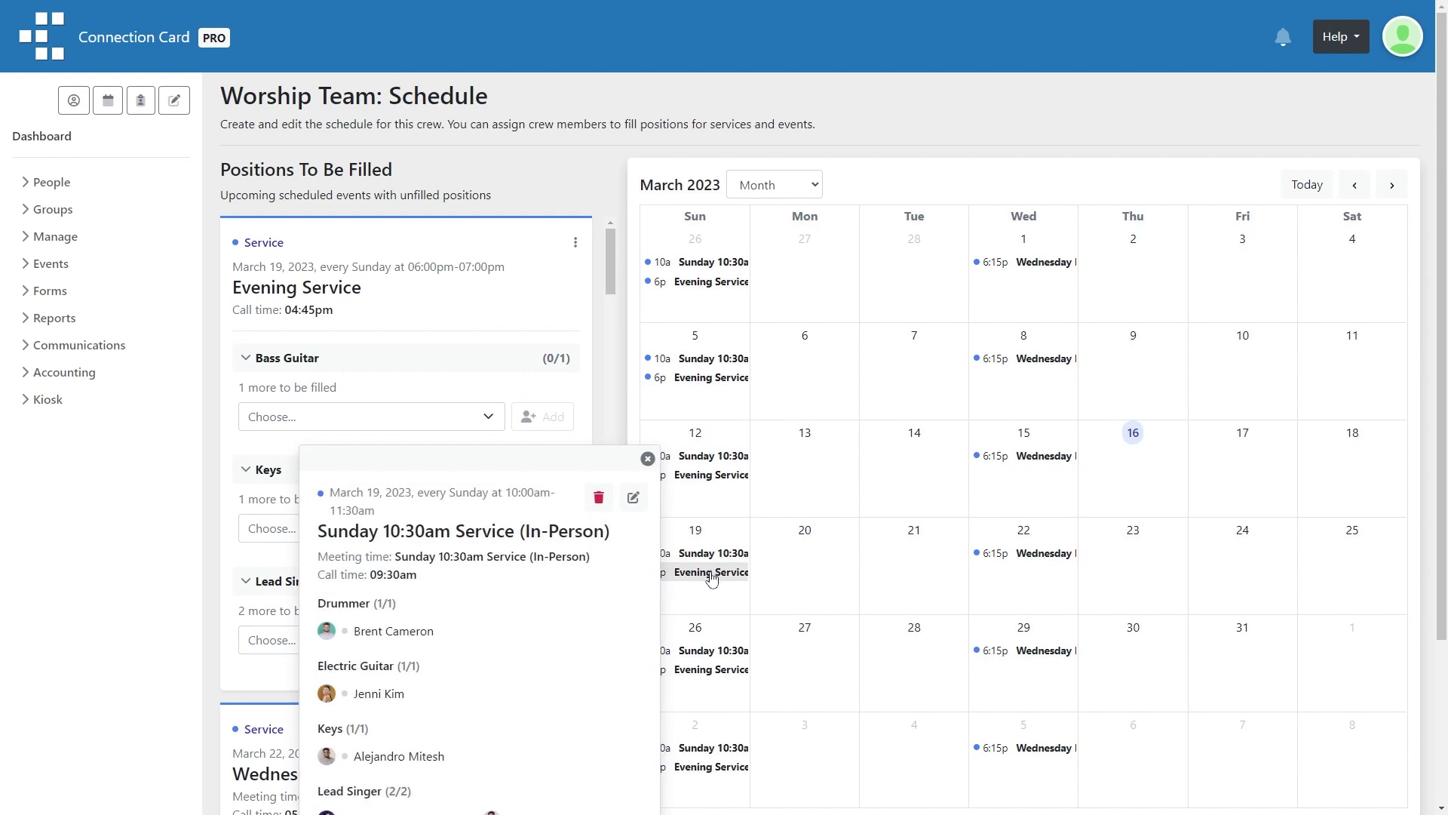
scroll(709, 575, "down", 2)
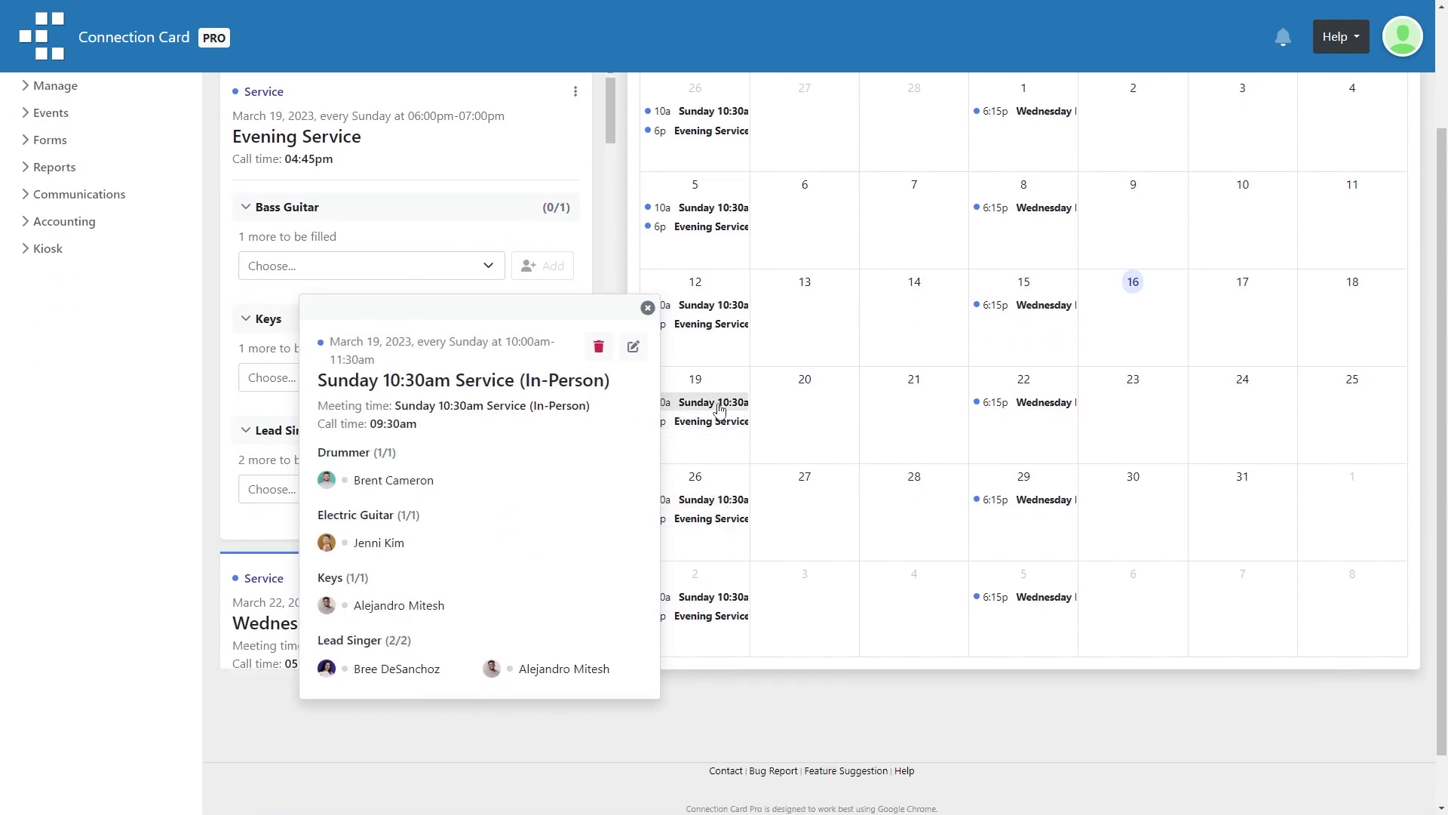